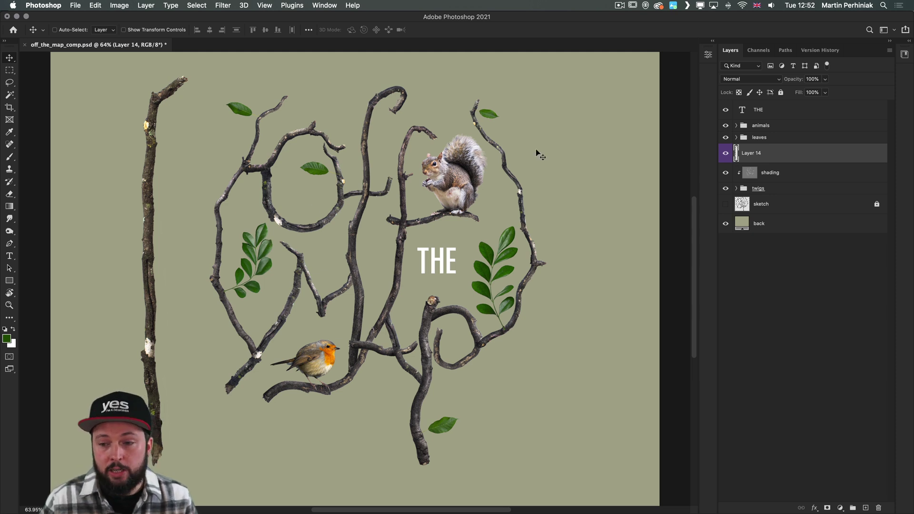
Step: Nudge the tall left twig slightly further left
{"action": "key", "text": "super"}
{"action": "left_click_drag", "start_coordinate": [149, 212], "coordinate": [145, 212]}
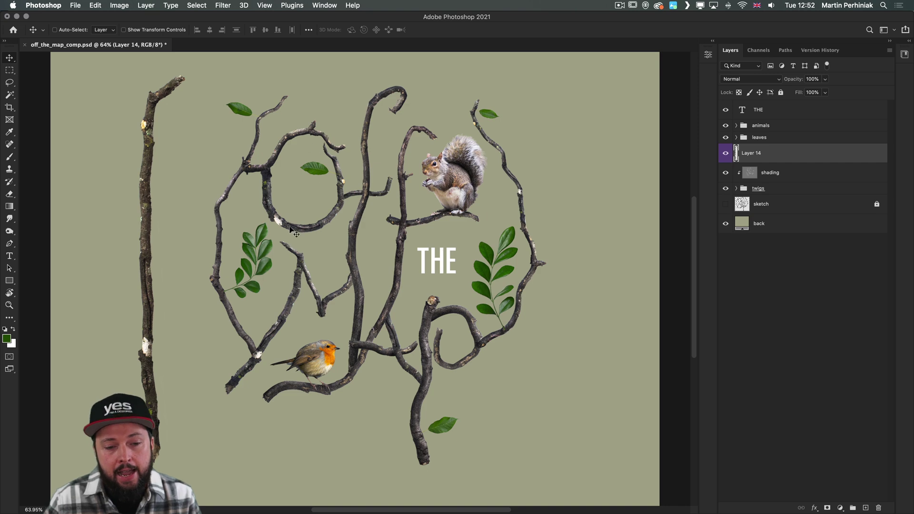
{"action": "key", "text": "super+space"}
{"action": "left_click_drag", "start_coordinate": [270, 170], "coordinate": [306, 173]}
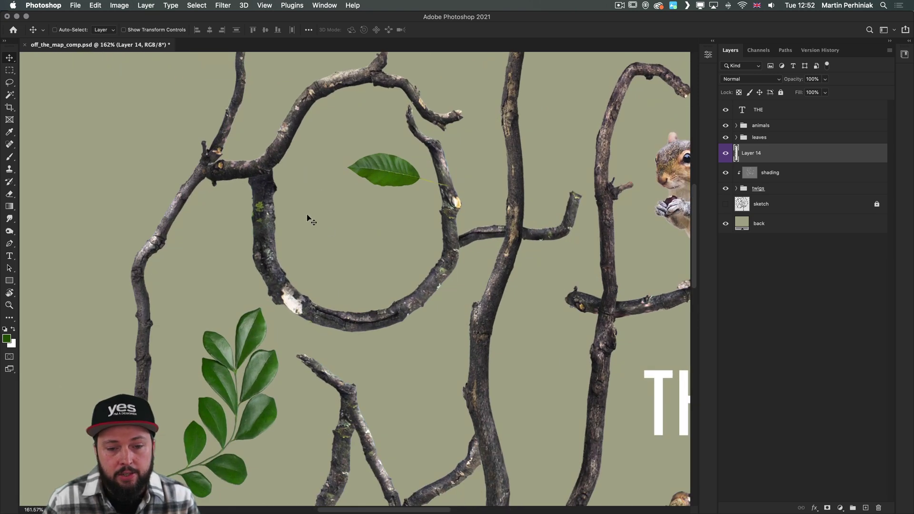
Step: Hide Layer 5, the round o-loop twig, and select the tall left stick's layer
{"action": "left_click", "coordinate": [267, 257], "text": "super"}
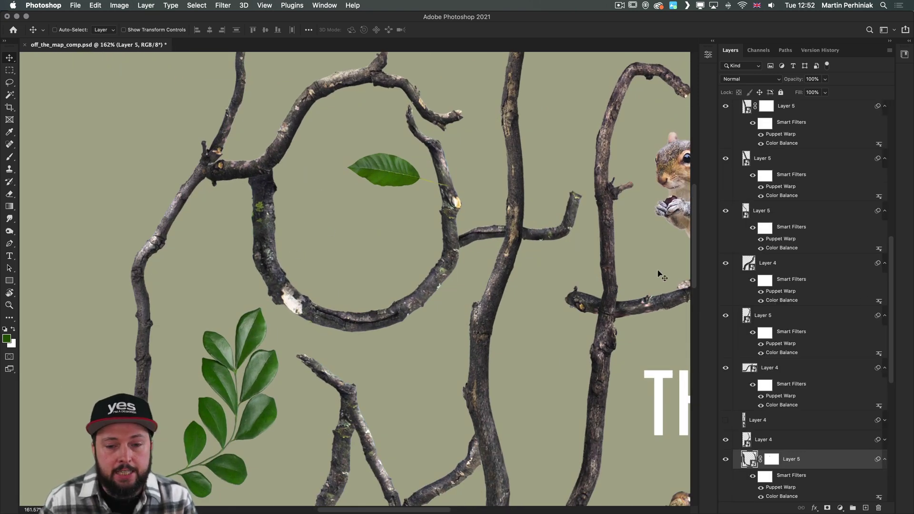
{"action": "key", "text": "super+comma"}
{"action": "key", "text": "super+comma"}
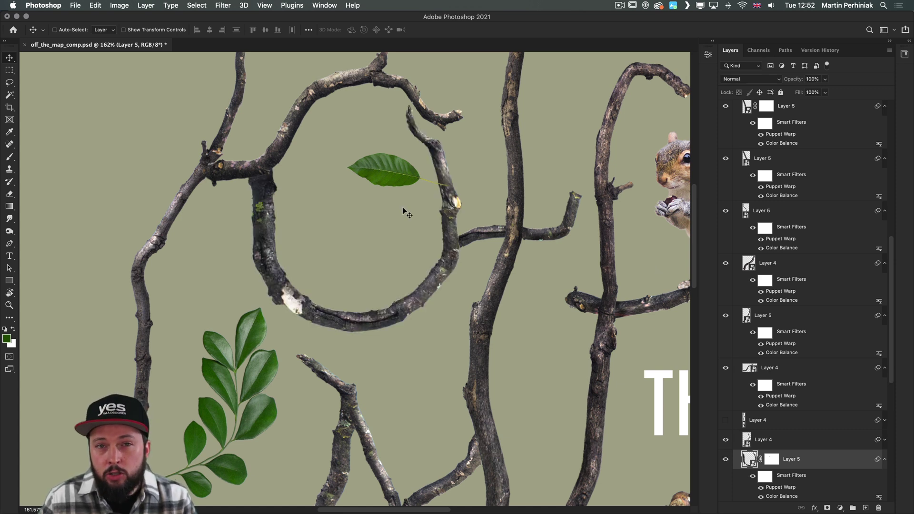
{"action": "left_click", "coordinate": [450, 178], "text": "super"}
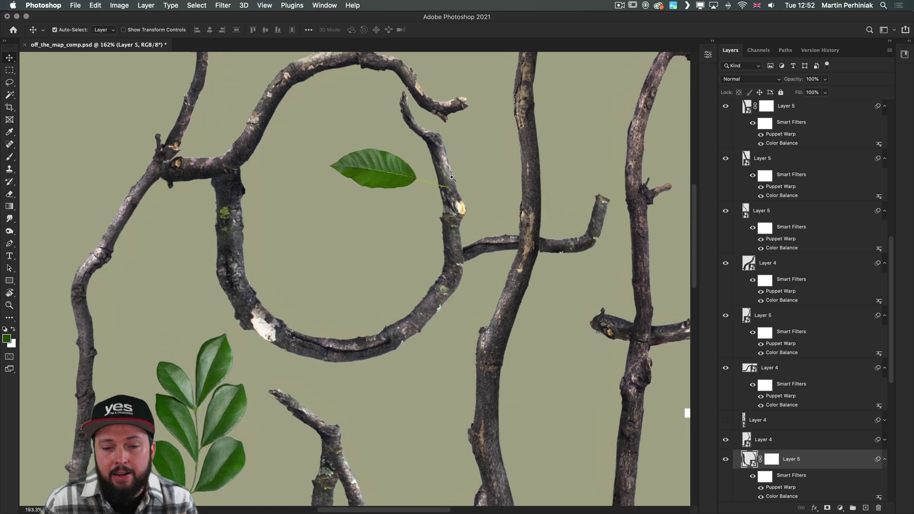
{"action": "left_click", "coordinate": [451, 177], "text": "super"}
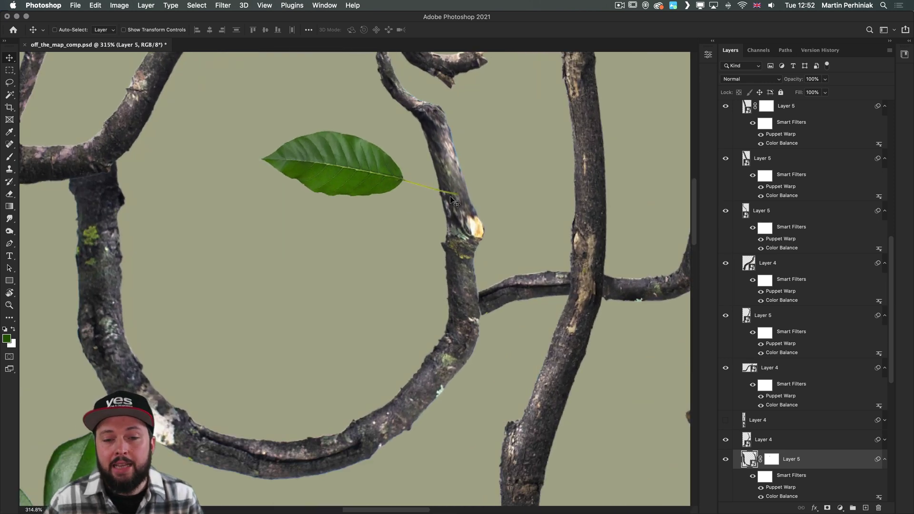
{"action": "left_click_drag", "start_coordinate": [482, 263], "coordinate": [431, 266]}
{"action": "key", "text": "super+comma"}
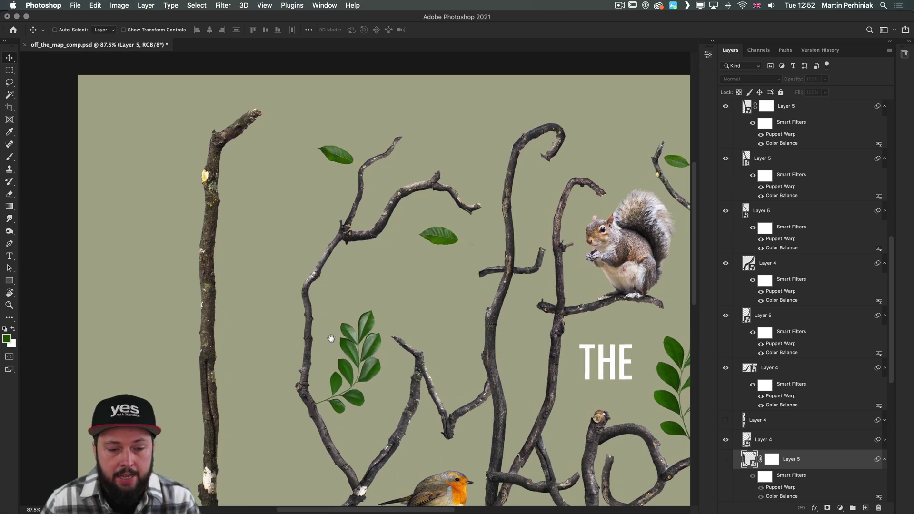
{"action": "scroll", "coordinate": [332, 337], "scroll_direction": "down", "scroll_amount": 3}
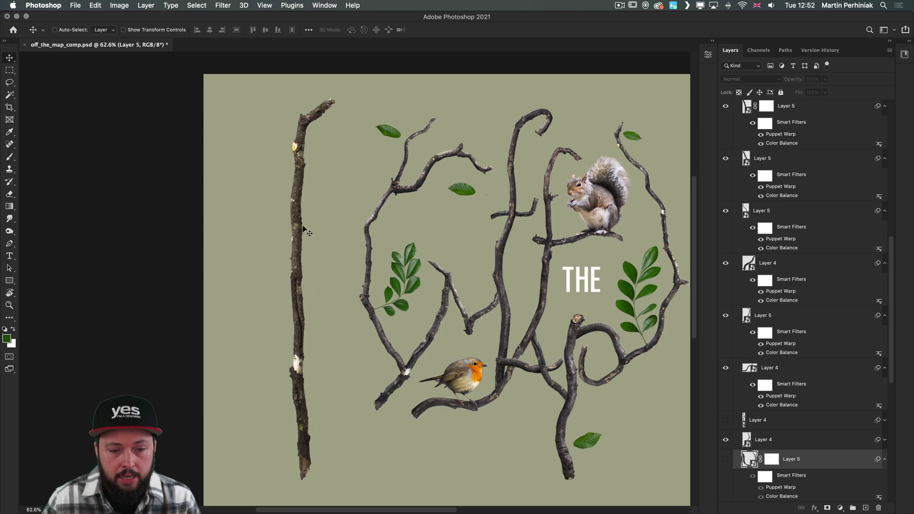
{"action": "left_click", "coordinate": [301, 227], "text": "super"}
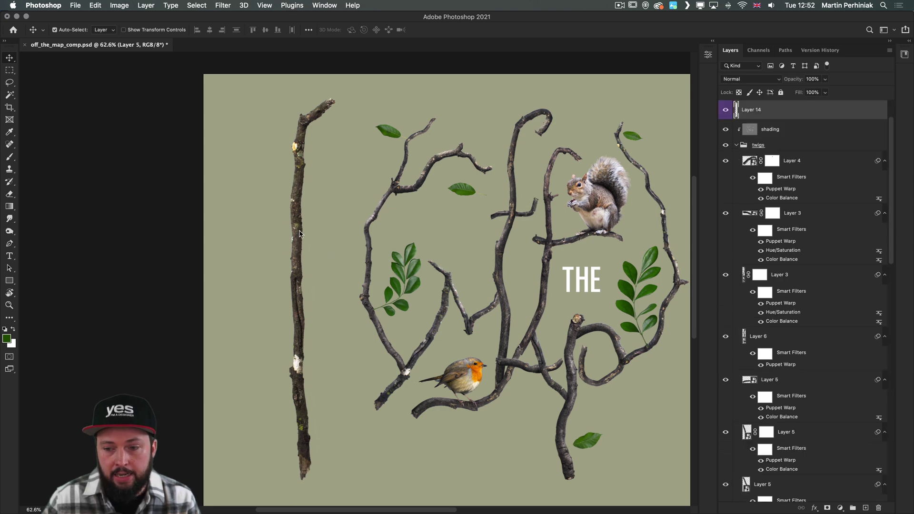
Step: Rename Layer 14 to 'TWIG' and convert it to a smart object
{"action": "left_click", "coordinate": [737, 145]}
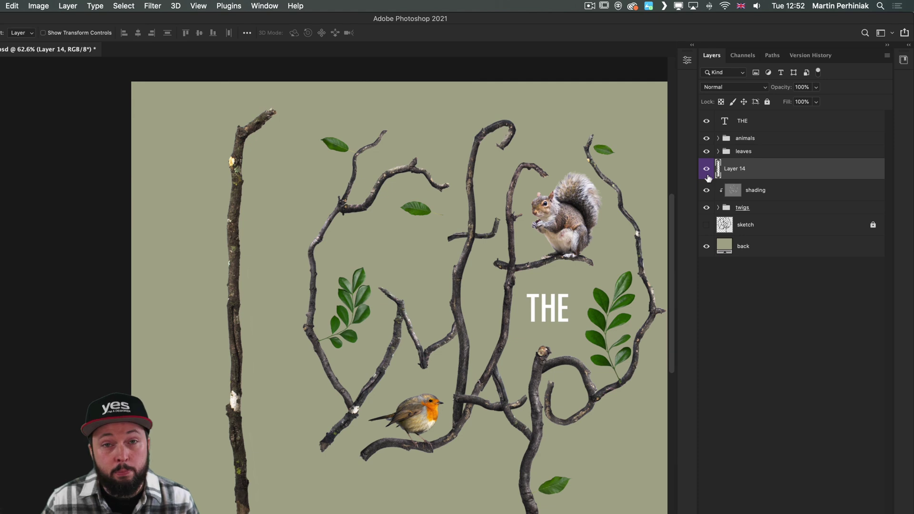
{"action": "double_click", "coordinate": [739, 169]}
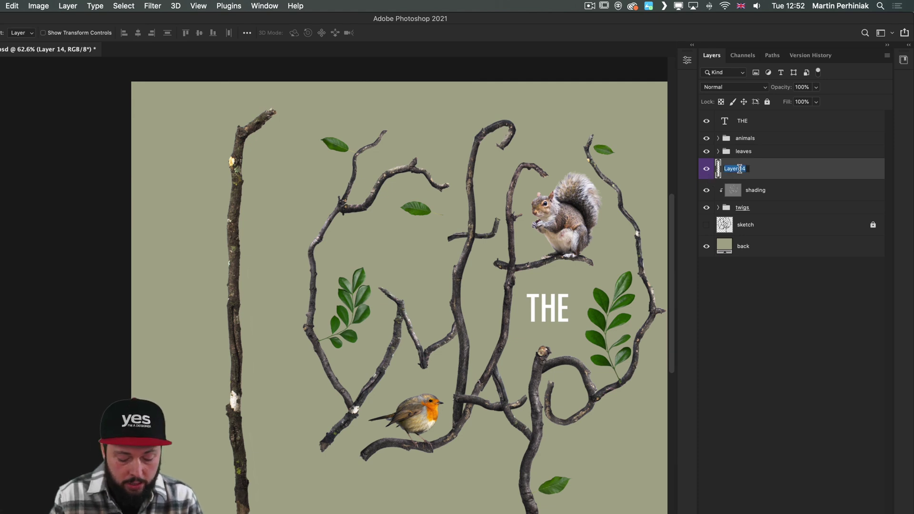
{"action": "type", "text": "TWIG"}
{"action": "key", "text": "Return"}
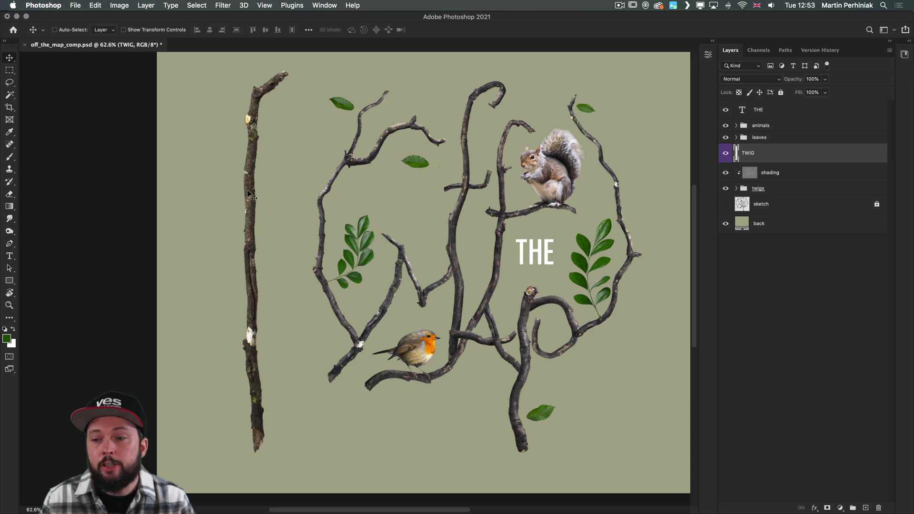
{"action": "right_click", "coordinate": [777, 151]}
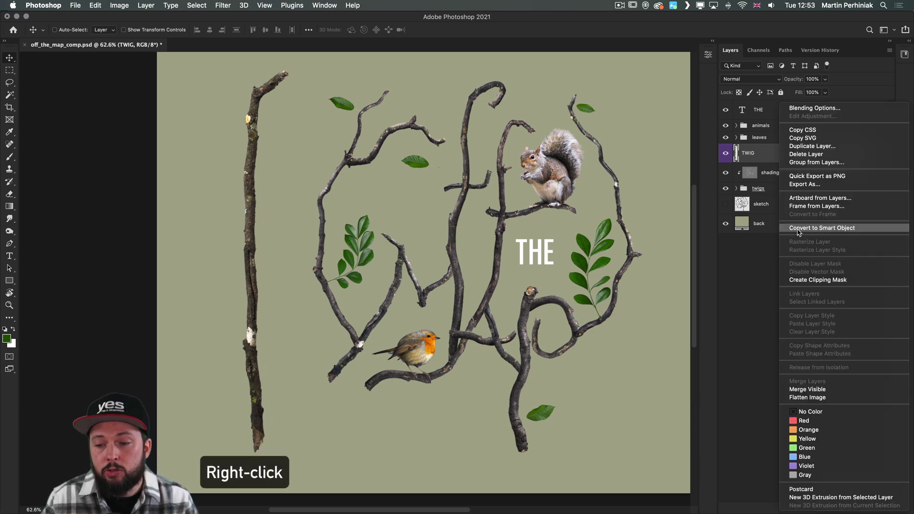
{"action": "left_click", "coordinate": [800, 229]}
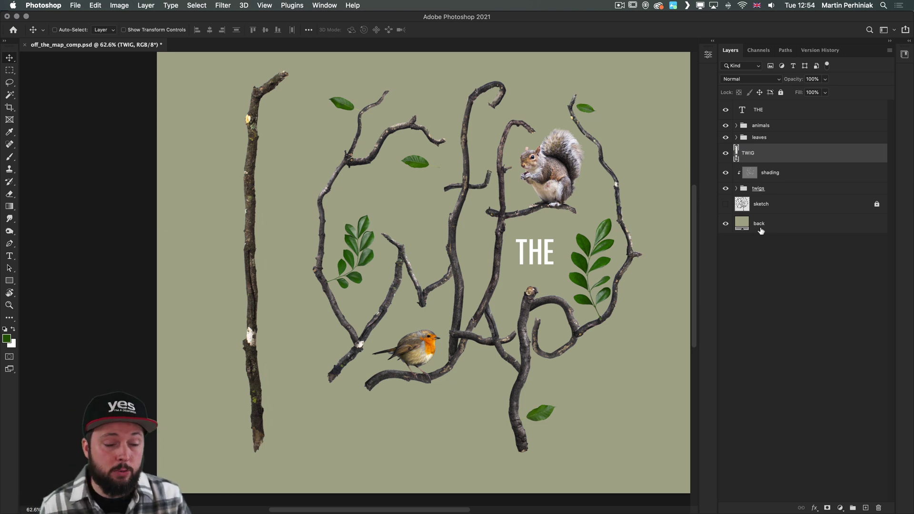
Step: Free-transform TWIG to about half size with a slight perspective taper
{"action": "key", "text": "super+t"}
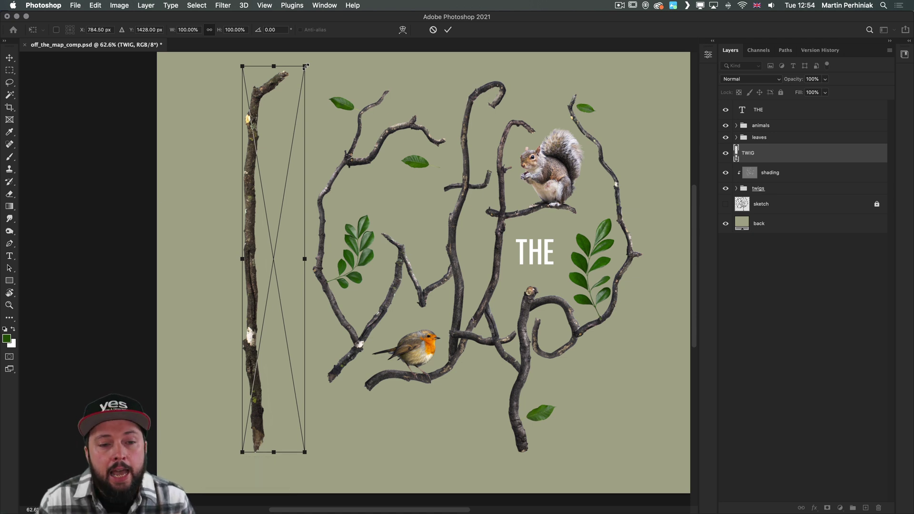
{"action": "left_click_drag", "start_coordinate": [305, 67], "coordinate": [293, 170]}
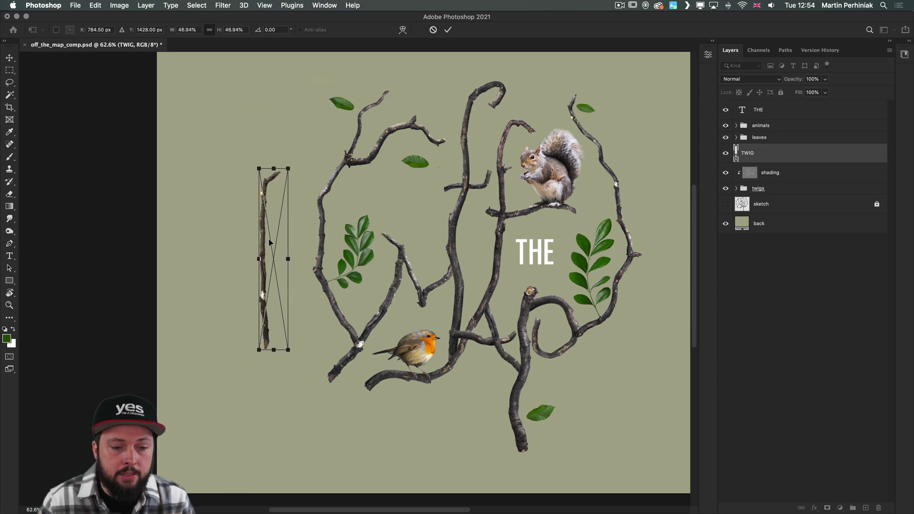
{"action": "left_click_drag", "start_coordinate": [285, 214], "coordinate": [277, 150]}
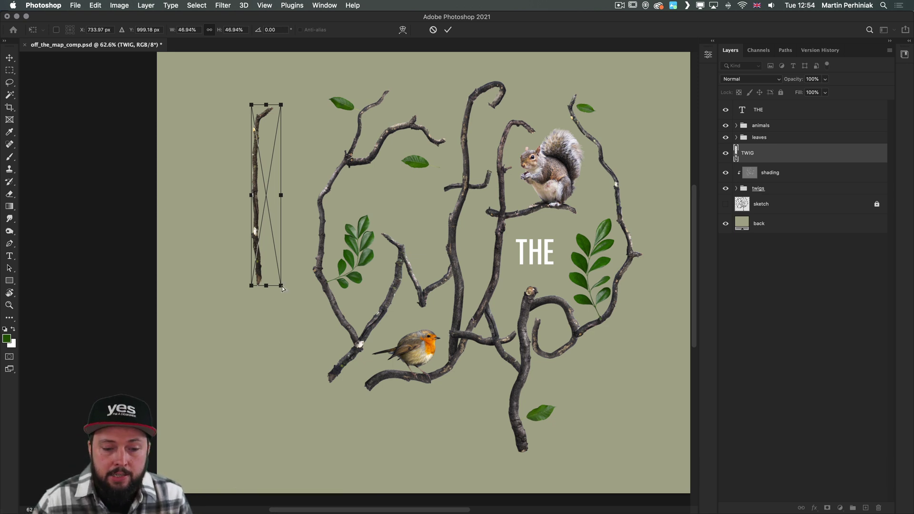
{"action": "left_click_drag", "start_coordinate": [282, 288], "coordinate": [293, 288]}
{"action": "key", "text": "Return"}
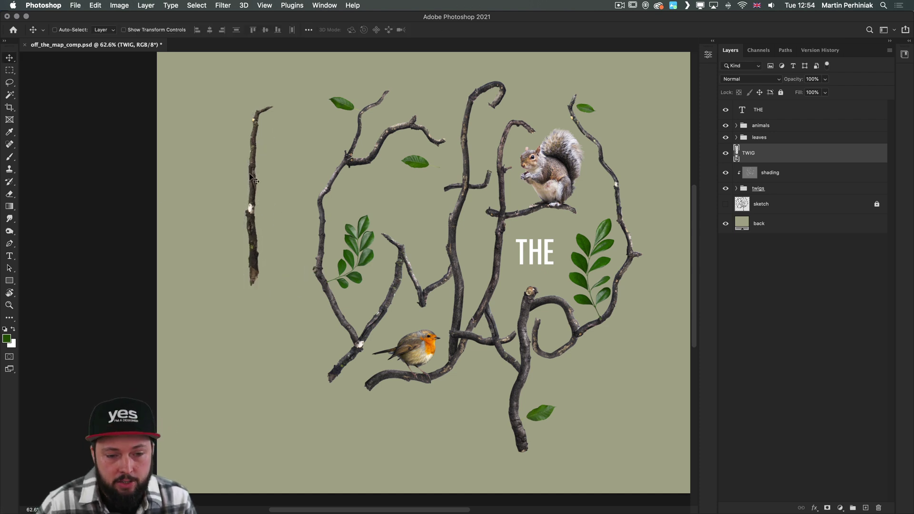
Step: Move the twig into the lettering as an upright stroke where the o loop was
{"action": "left_click_drag", "start_coordinate": [275, 164], "coordinate": [438, 142]}
{"action": "left_click_drag", "start_coordinate": [376, 164], "coordinate": [351, 235]}
{"action": "left_click_drag", "start_coordinate": [391, 265], "coordinate": [357, 233]}
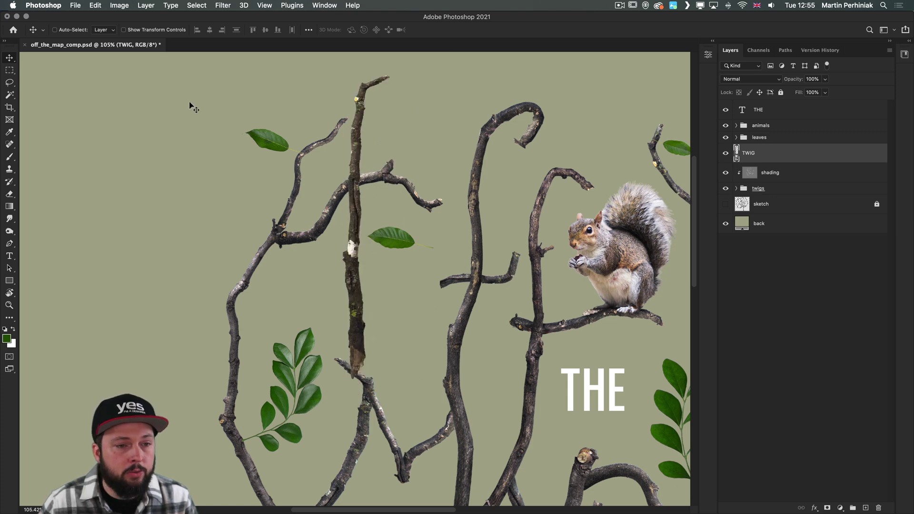
Step: Flip the TWIG twig horizontally and shift it right beside the leaf
{"action": "left_click", "coordinate": [105, 6]}
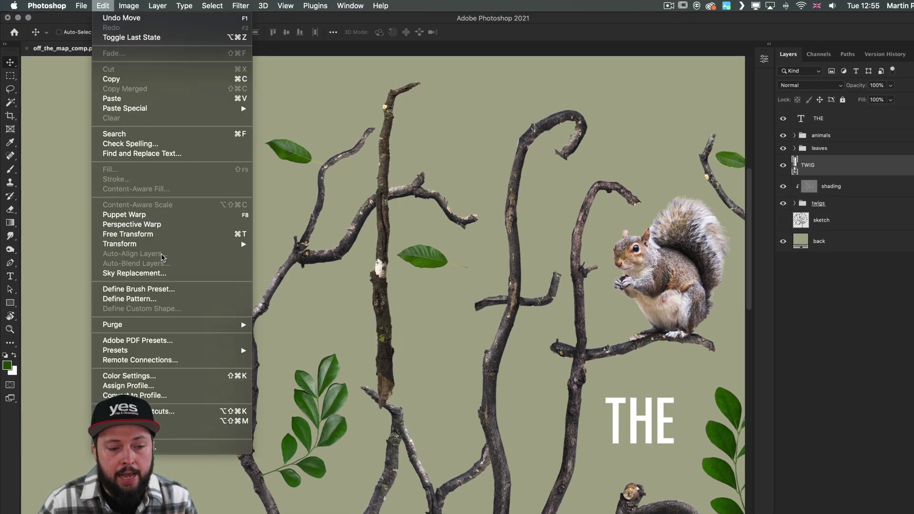
{"action": "mouse_move", "coordinate": [171, 248]}
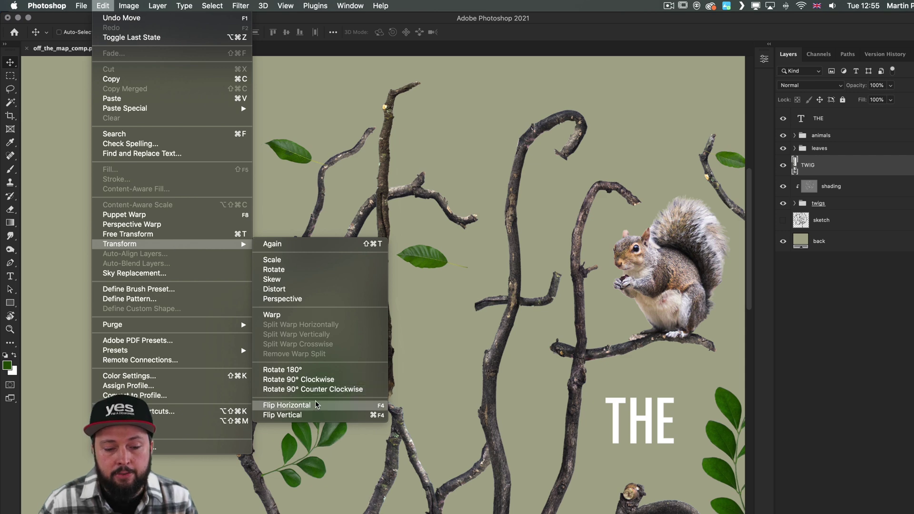
{"action": "left_click", "coordinate": [286, 405]}
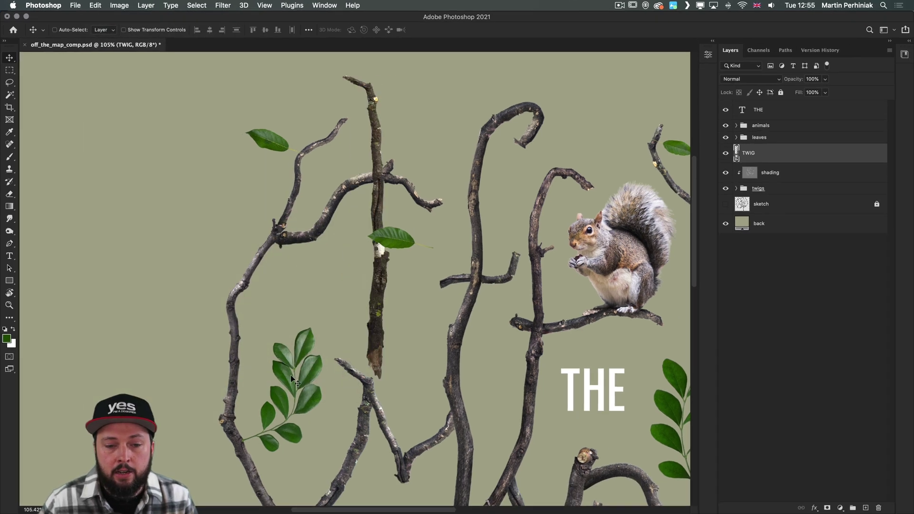
{"action": "left_click_drag", "start_coordinate": [380, 175], "coordinate": [430, 200]}
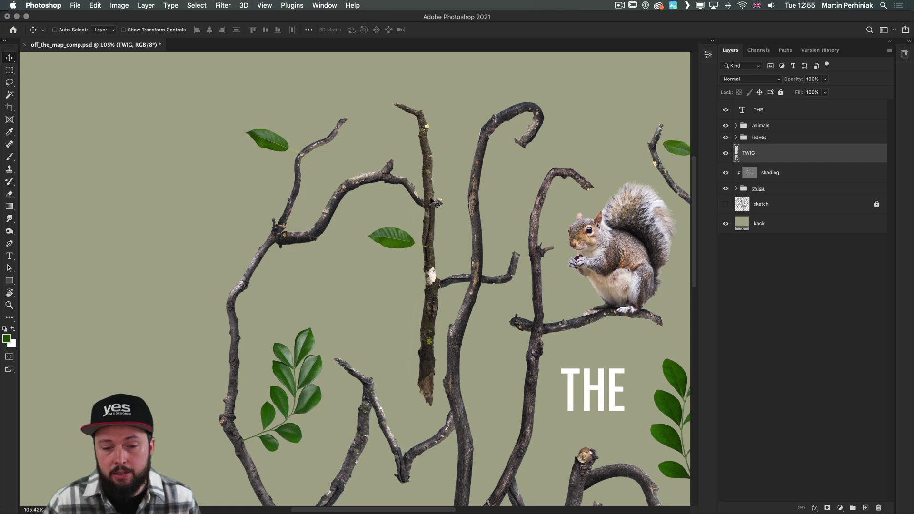
{"action": "left_click_drag", "start_coordinate": [431, 201], "coordinate": [448, 207]}
{"action": "left_click_drag", "start_coordinate": [491, 245], "coordinate": [506, 230]}
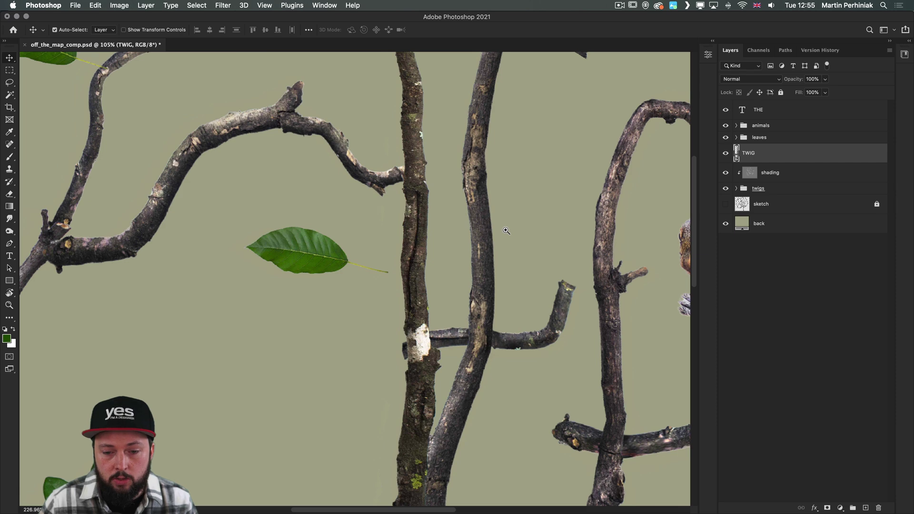
Step: Apply Color Balance to TWIG with midtones -16, -8, +8 as a smart filter
{"action": "left_click", "coordinate": [119, 5]}
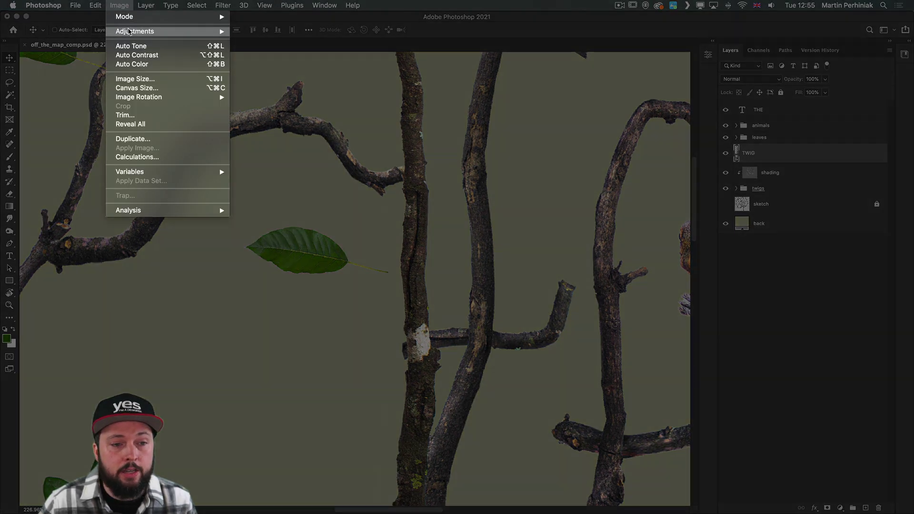
{"action": "mouse_move", "coordinate": [143, 31]}
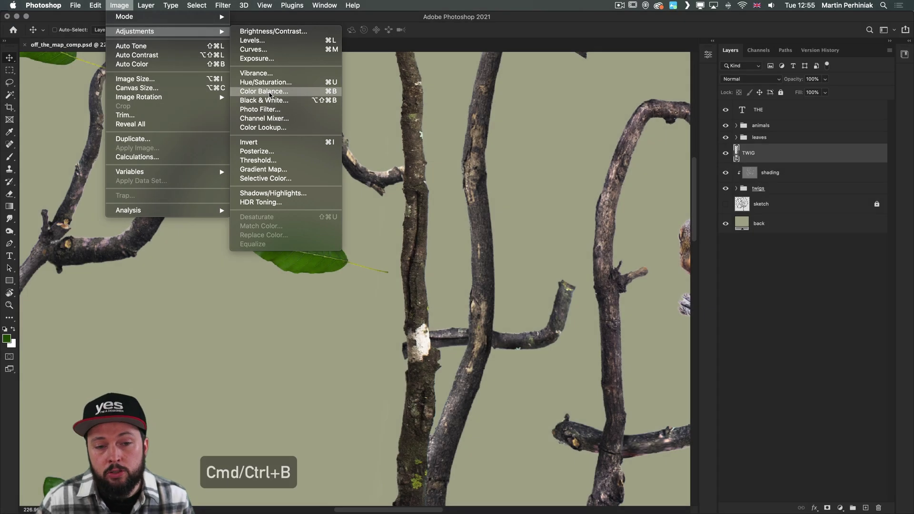
{"action": "left_click", "coordinate": [268, 92]}
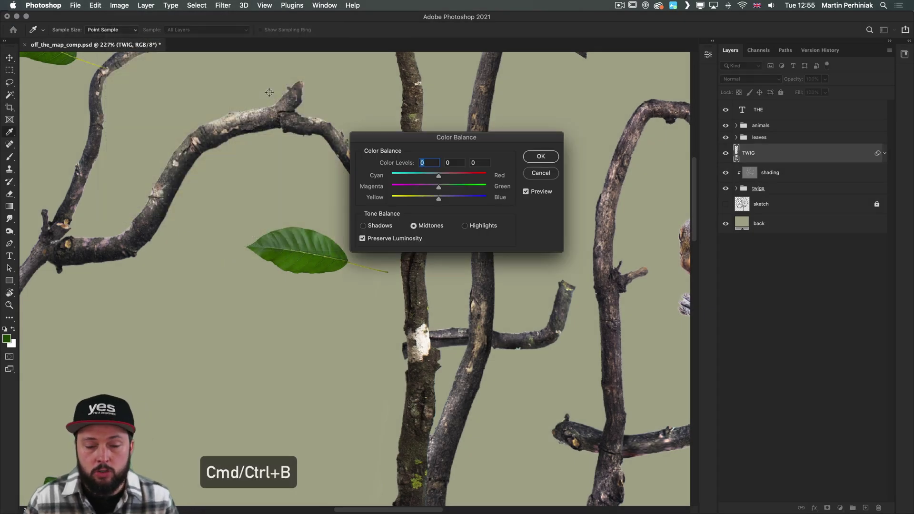
{"action": "left_click_drag", "start_coordinate": [505, 146], "coordinate": [623, 97]}
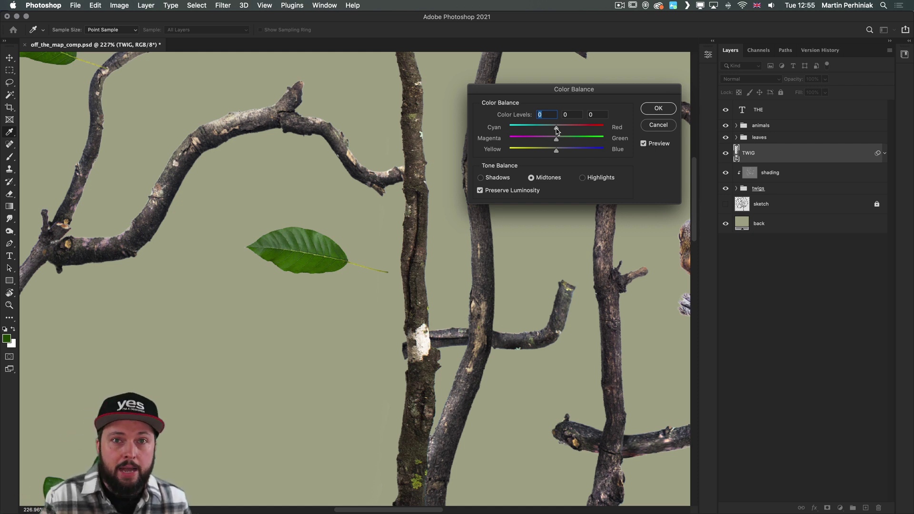
{"action": "left_click_drag", "start_coordinate": [557, 131], "coordinate": [551, 129]}
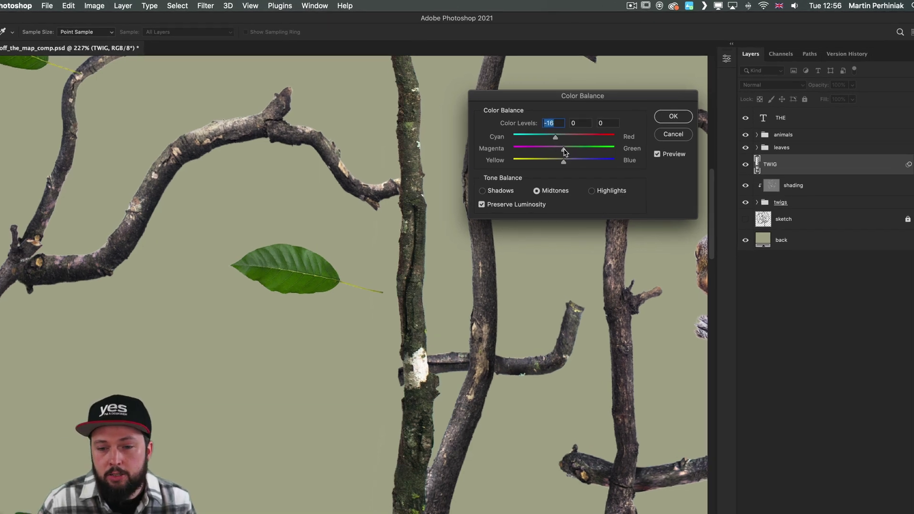
{"action": "left_click_drag", "start_coordinate": [563, 150], "coordinate": [569, 165]}
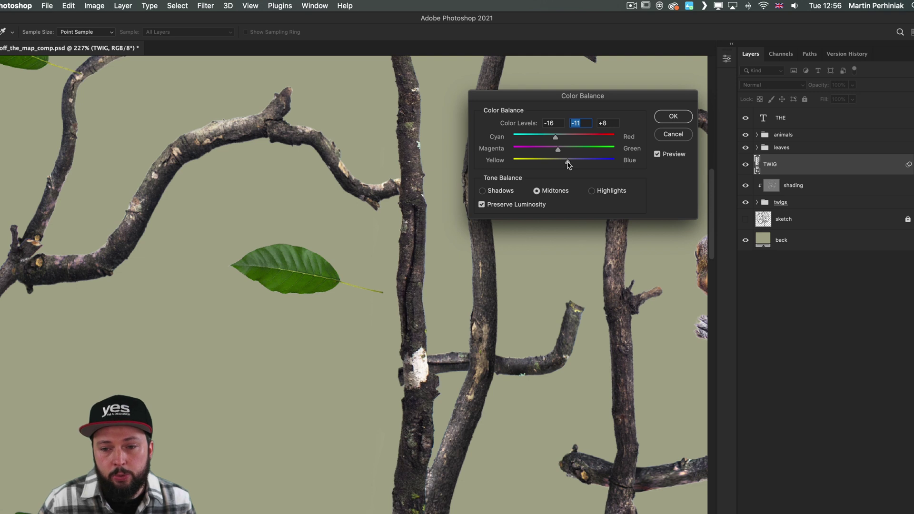
{"action": "left_click", "coordinate": [657, 154]}
{"action": "left_click", "coordinate": [657, 154]}
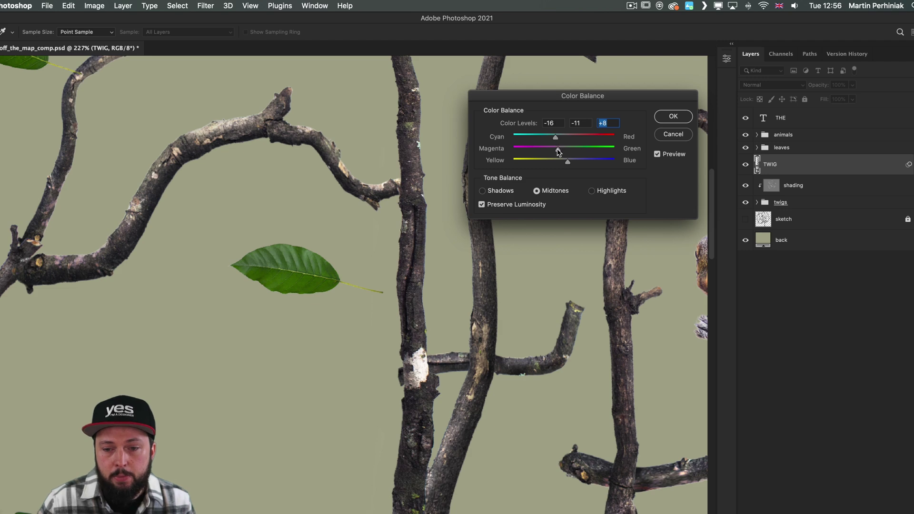
{"action": "left_click_drag", "start_coordinate": [558, 150], "coordinate": [561, 151]}
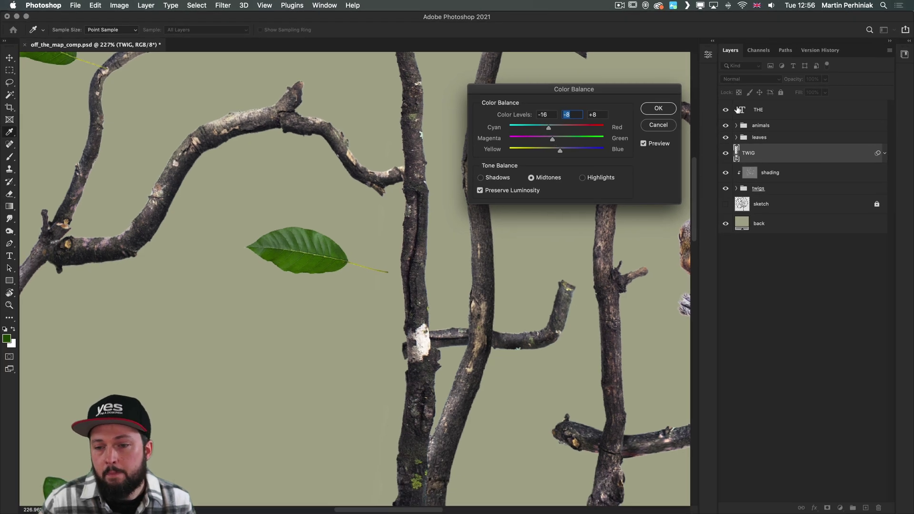
{"action": "left_click", "coordinate": [659, 109]}
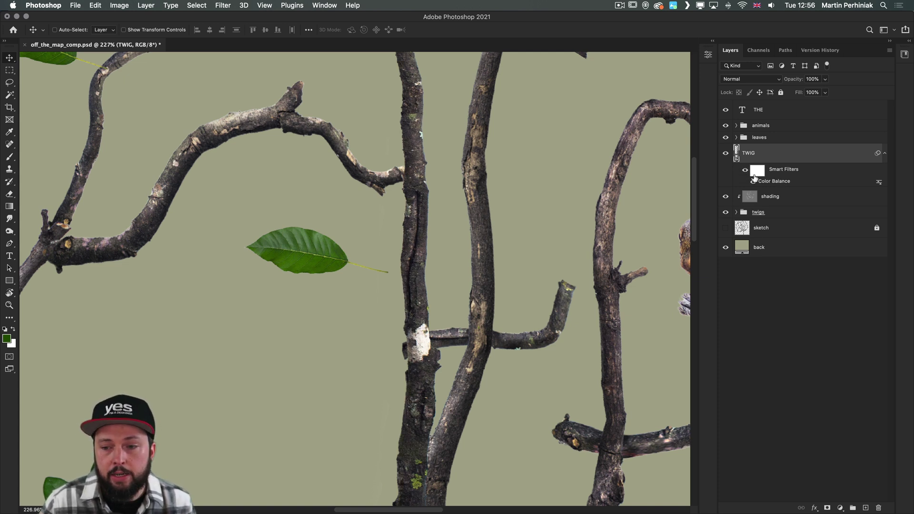
{"action": "double_click", "coordinate": [775, 182]}
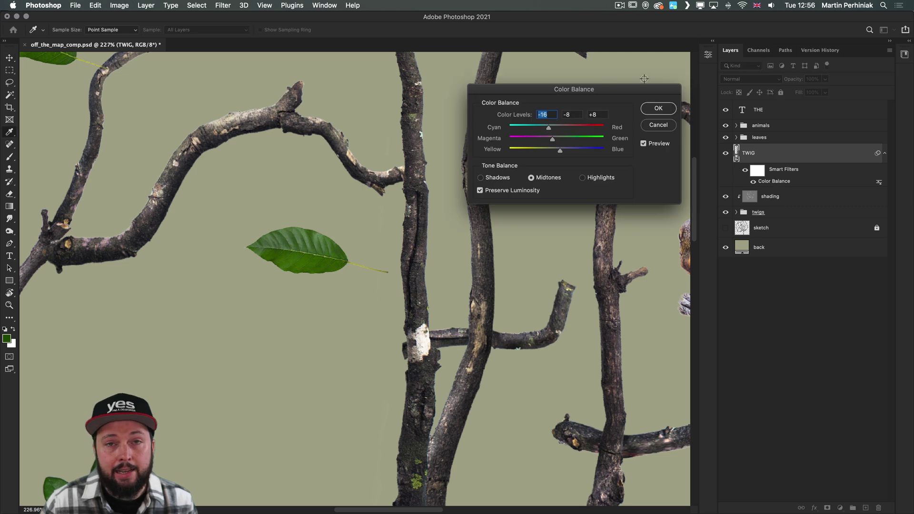
{"action": "left_click", "coordinate": [653, 109]}
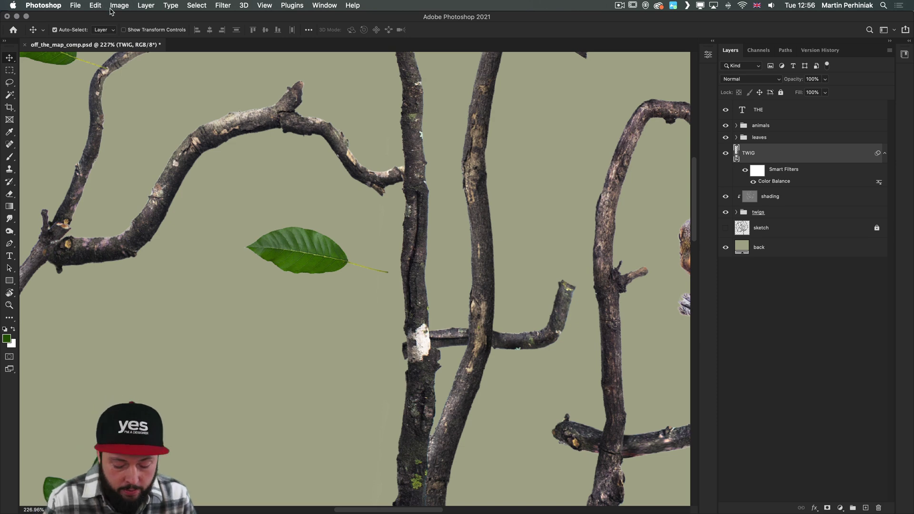
Step: Rotate TWIG about -48° into a diagonal and reposition it lower on the left side
{"action": "key", "text": "super+1"}
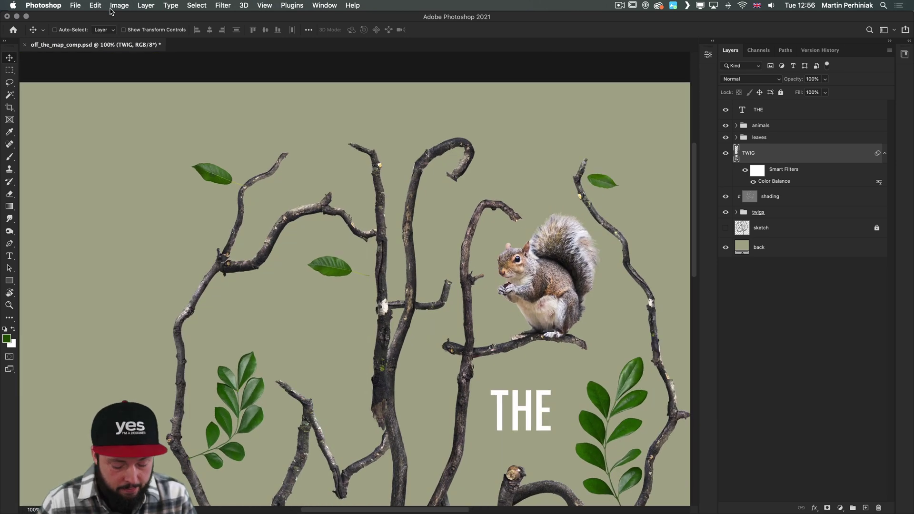
{"action": "left_click_drag", "start_coordinate": [386, 281], "coordinate": [284, 262]}
{"action": "key", "text": "super+t"}
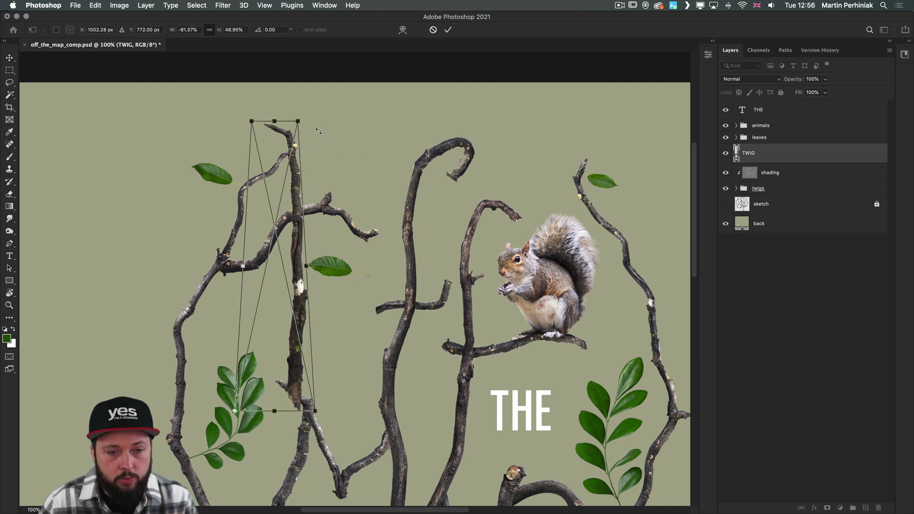
{"action": "left_click_drag", "start_coordinate": [301, 112], "coordinate": [285, 331]}
{"action": "left_click_drag", "start_coordinate": [244, 219], "coordinate": [274, 304]}
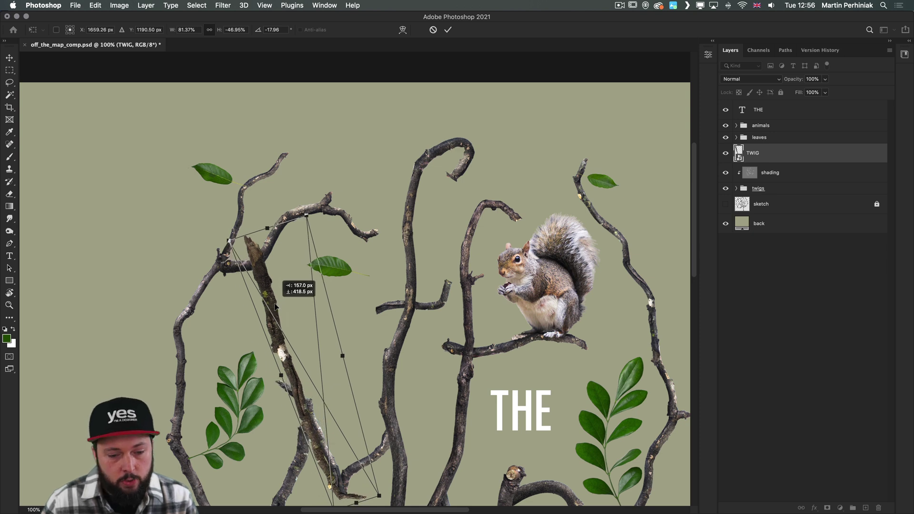
{"action": "key", "text": "Return"}
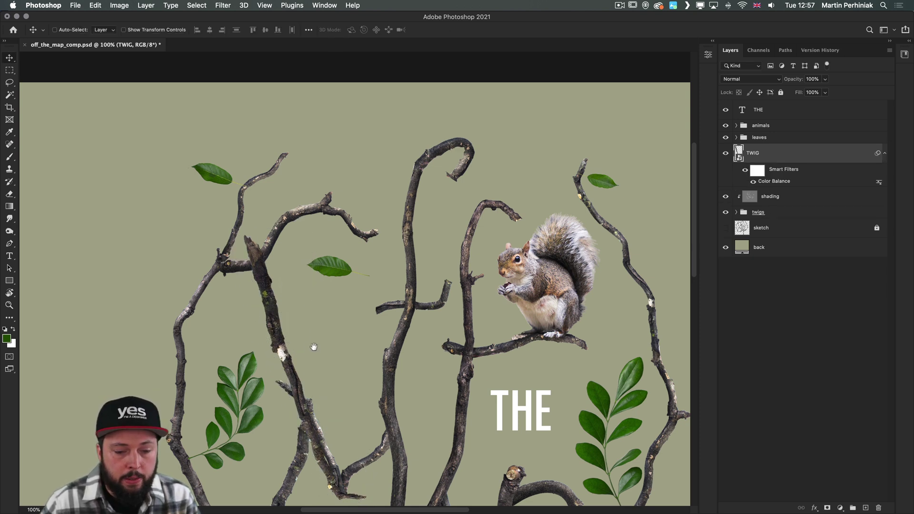
{"action": "left_click_drag", "start_coordinate": [314, 347], "coordinate": [366, 259]}
{"action": "left_click", "coordinate": [98, 6]}
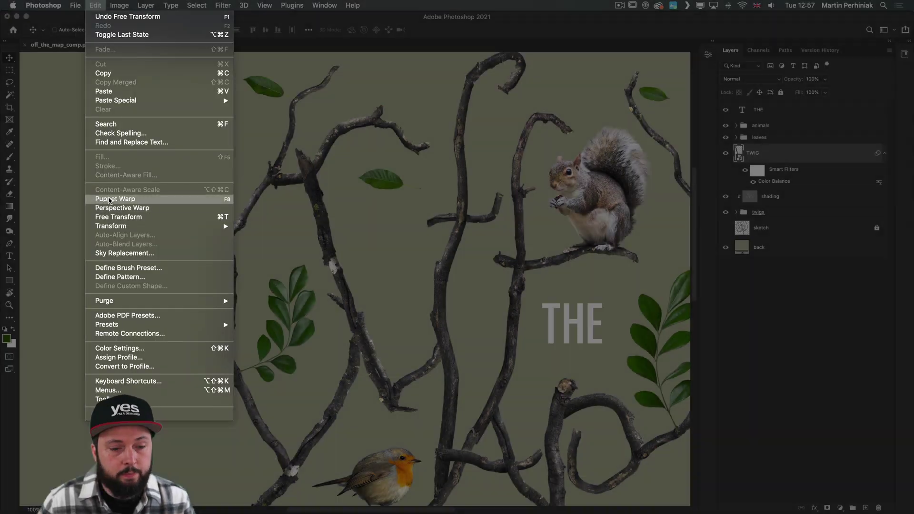
Step: Start a Puppet Warp on TWIG, pinning its top, middle and lower end
{"action": "left_click", "coordinate": [109, 200]}
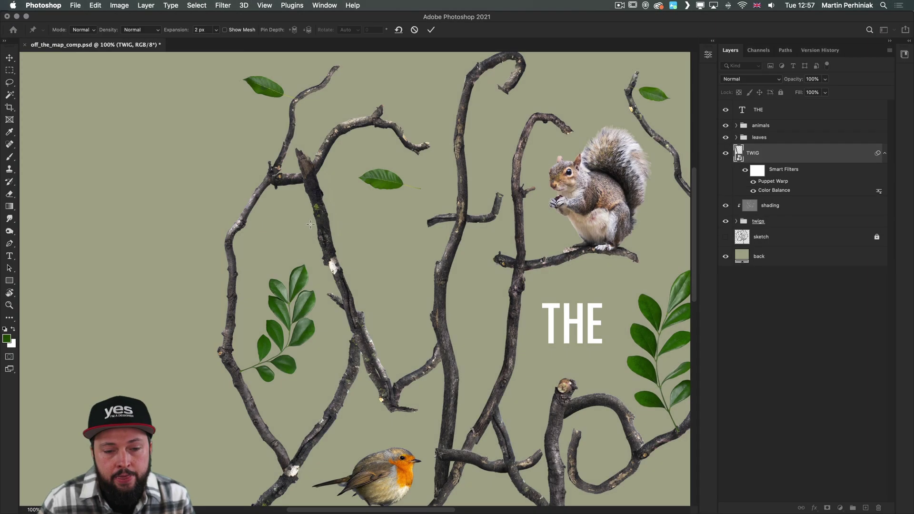
{"action": "mouse_move", "coordinate": [310, 176]}
{"action": "left_mouse_down"}
{"action": "mouse_move", "coordinate": [359, 173]}
{"action": "mouse_move", "coordinate": [327, 176]}
{"action": "left_mouse_up"}
{"action": "left_click", "coordinate": [305, 180]}
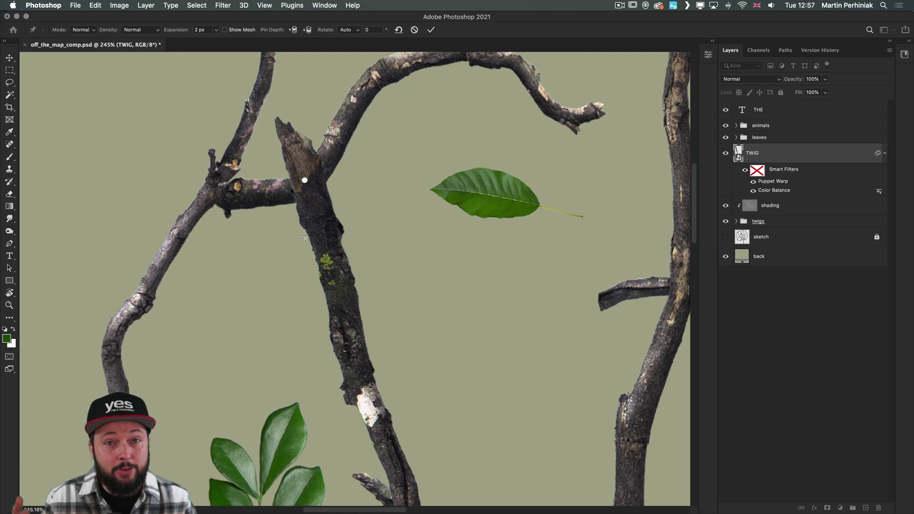
{"action": "left_click_drag", "start_coordinate": [412, 304], "coordinate": [377, 252]}
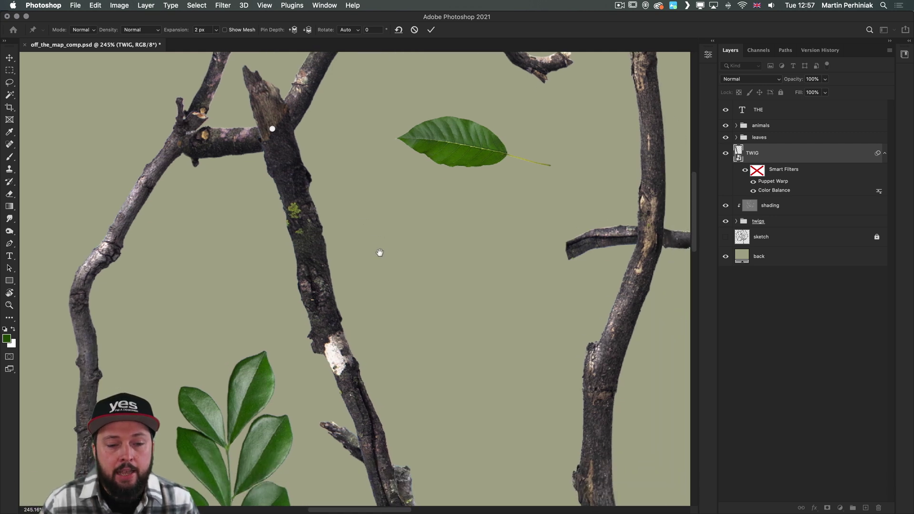
{"action": "left_click", "coordinate": [311, 245]}
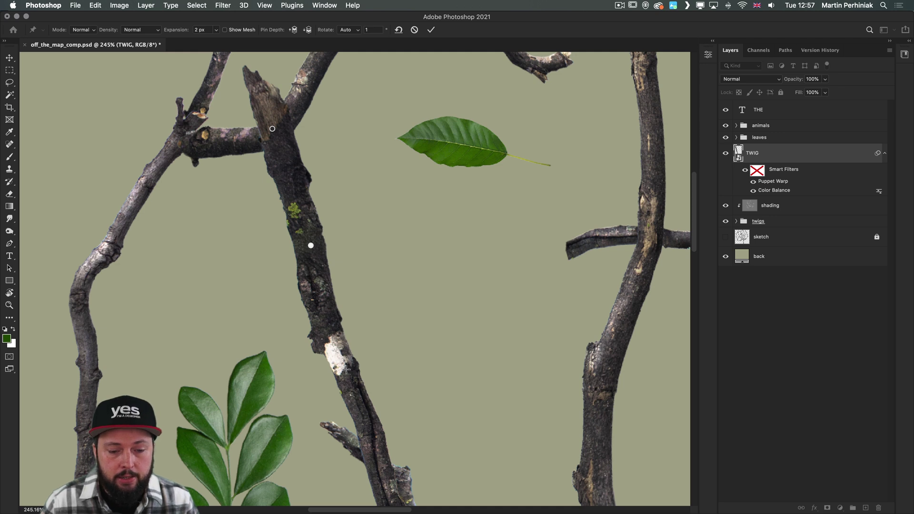
{"action": "left_click", "coordinate": [346, 369]}
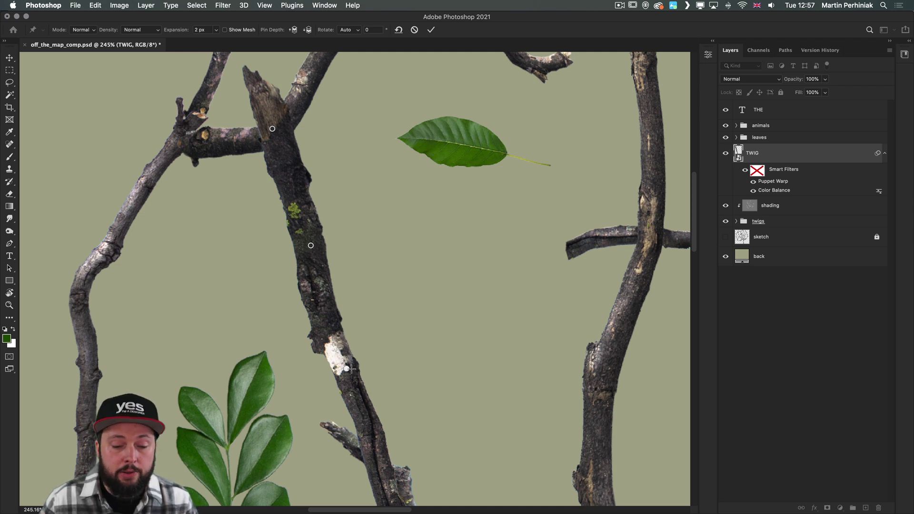
Step: Add and drag pins to curl the twig's lower end into a rounded U-shaped loop
{"action": "left_click_drag", "start_coordinate": [352, 369], "coordinate": [385, 344]}
{"action": "scroll", "coordinate": [472, 324], "scroll_direction": "down", "scroll_amount": 3}
{"action": "left_click_drag", "start_coordinate": [458, 327], "coordinate": [344, 312]}
{"action": "left_click", "coordinate": [351, 369]}
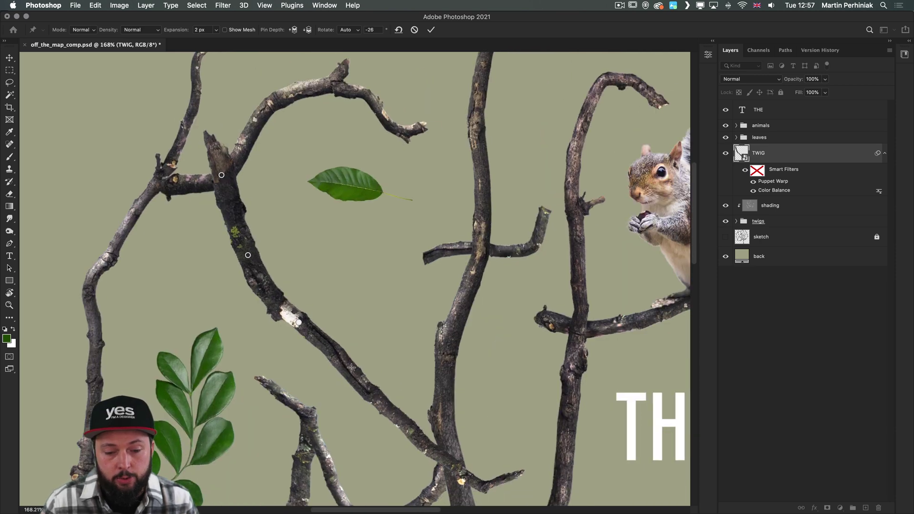
{"action": "left_click_drag", "start_coordinate": [352, 377], "coordinate": [382, 304]}
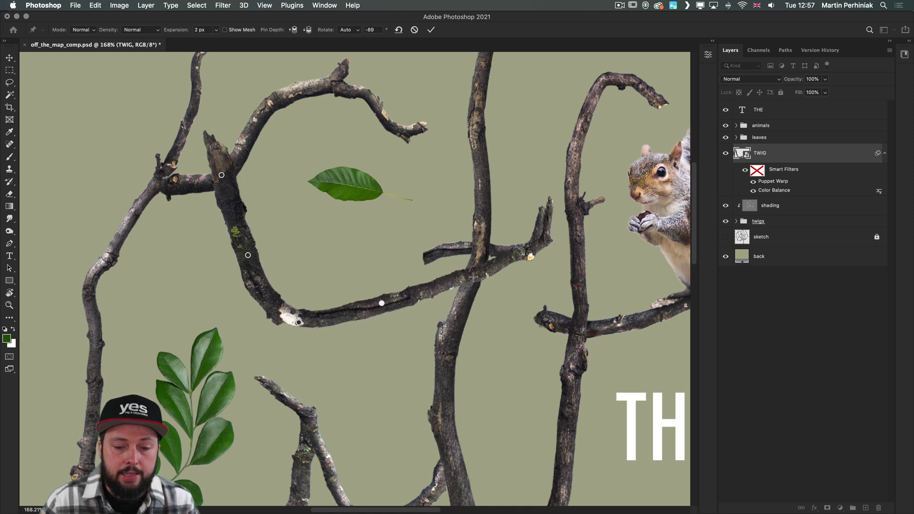
{"action": "left_click", "coordinate": [464, 278]}
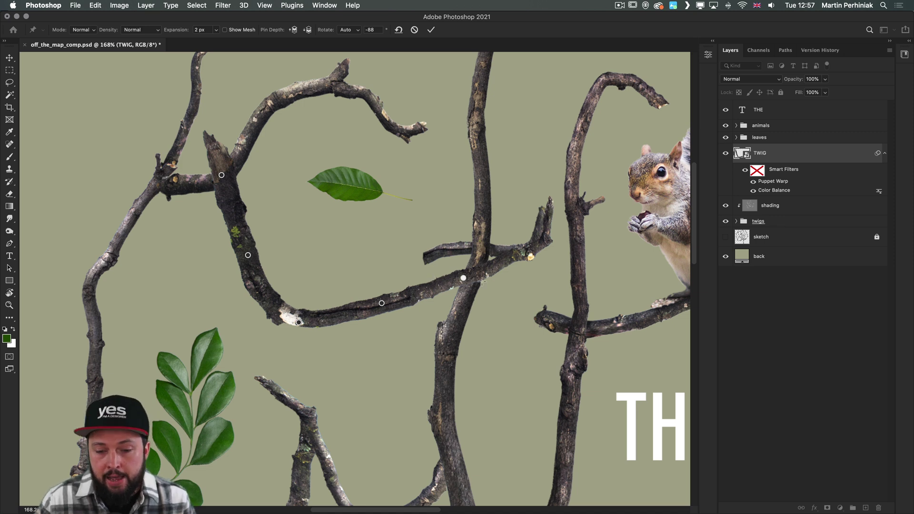
{"action": "left_click_drag", "start_coordinate": [464, 279], "coordinate": [419, 230]}
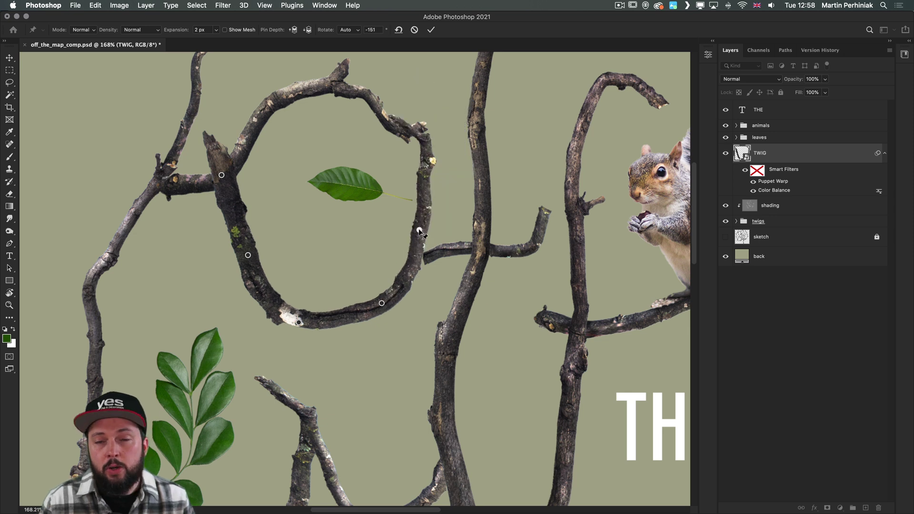
{"action": "left_click", "coordinate": [424, 192]}
{"action": "left_click_drag", "start_coordinate": [425, 191], "coordinate": [408, 190]}
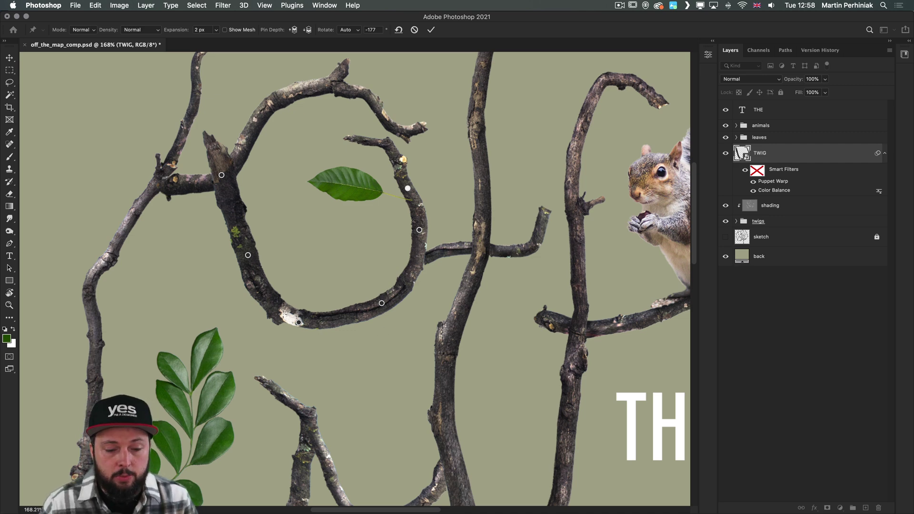
{"action": "scroll", "coordinate": [299, 322], "scroll_direction": "up", "scroll_amount": 3}
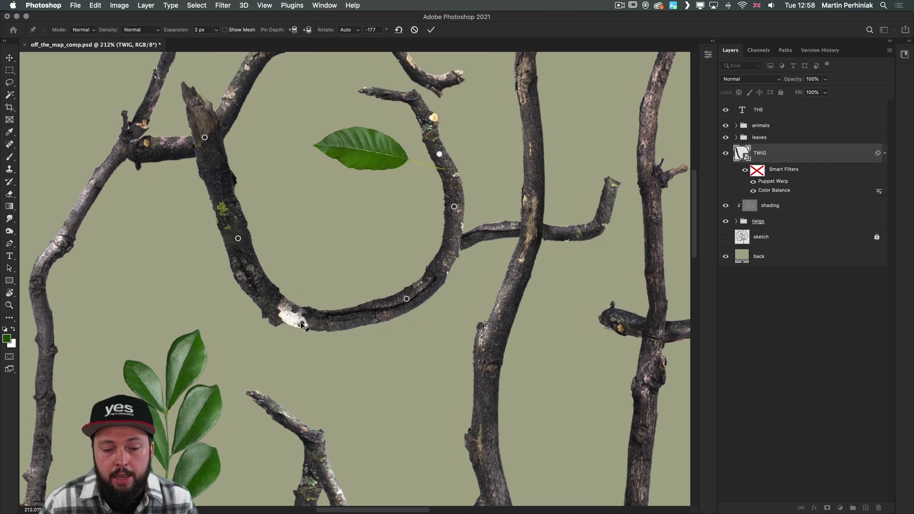
Step: Rotate around the bottom pin to -175° so the twig tip curls toward the leaf
{"action": "left_click", "coordinate": [302, 324]}
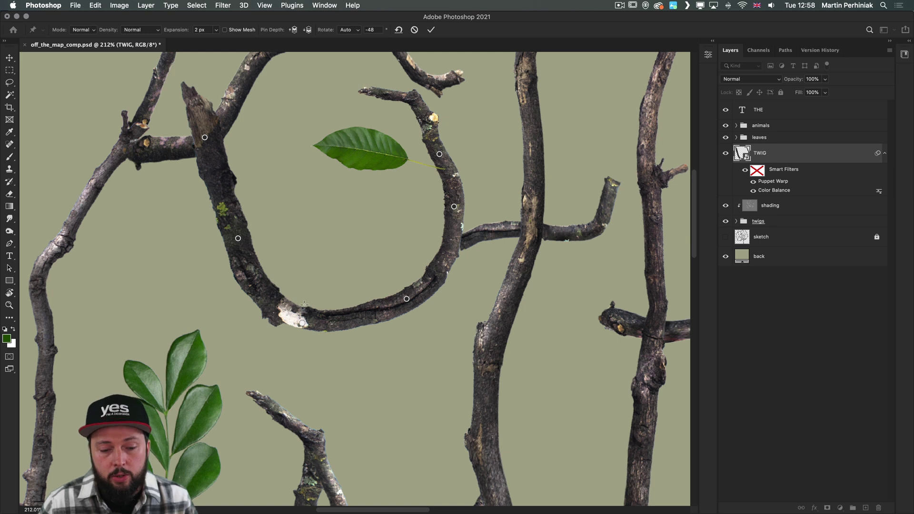
{"action": "key", "text": "alt"}
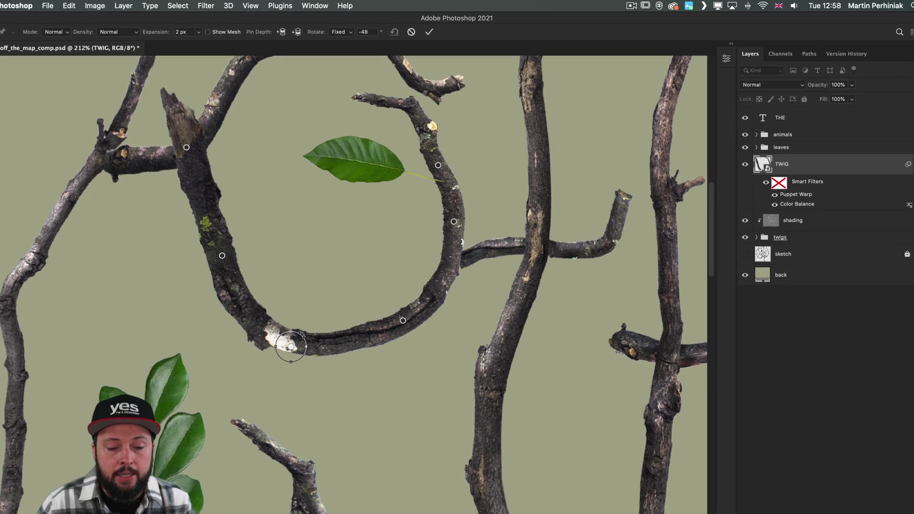
{"action": "mouse_move", "coordinate": [299, 334]}
{"action": "left_mouse_down"}
{"action": "mouse_move", "coordinate": [302, 350]}
{"action": "mouse_move", "coordinate": [306, 324]}
{"action": "mouse_move", "coordinate": [305, 340]}
{"action": "left_mouse_up"}
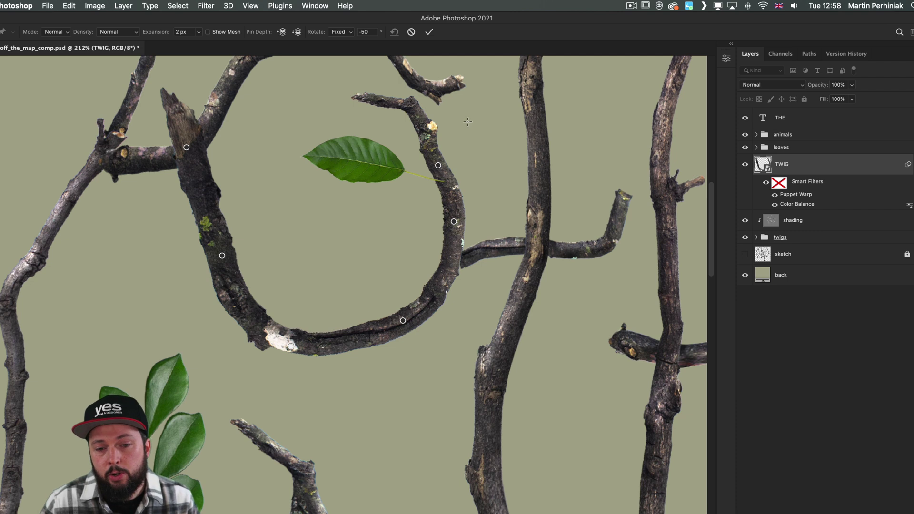
{"action": "left_click", "coordinate": [439, 166]}
{"action": "left_click_drag", "start_coordinate": [456, 117], "coordinate": [429, 202]}
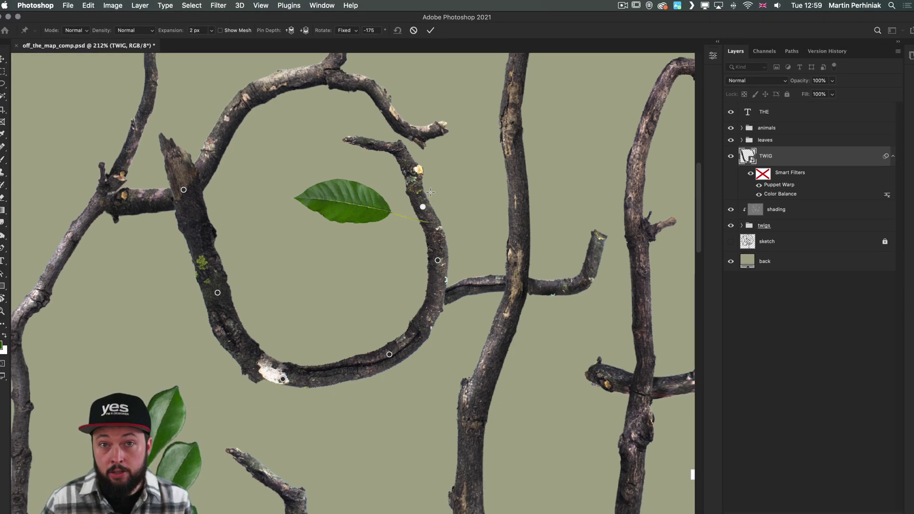
Step: Push the loop's right-side pins outward, delete one pin, and rotate a new tip pin to -127°
{"action": "left_click", "coordinate": [438, 255], "text": "shift"}
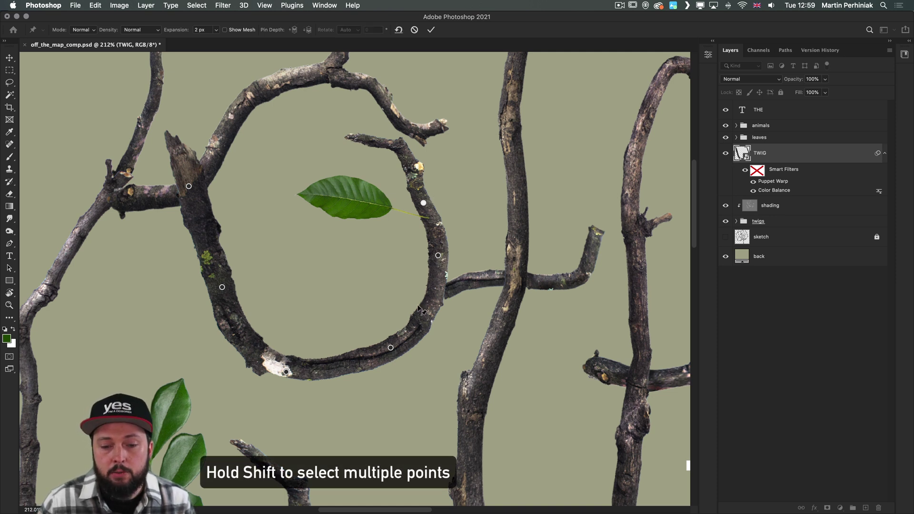
{"action": "left_click", "coordinate": [390, 348], "text": "shift"}
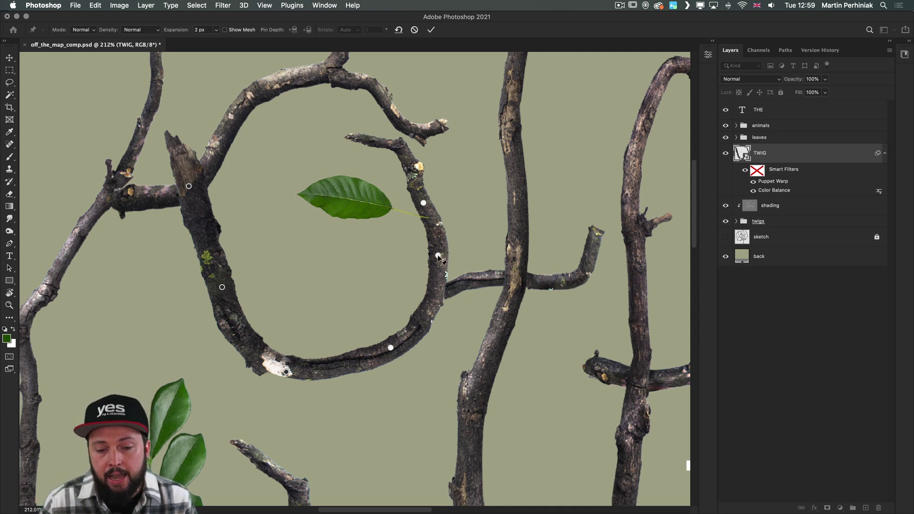
{"action": "mouse_move", "coordinate": [438, 255]}
{"action": "left_mouse_down"}
{"action": "mouse_move", "coordinate": [468, 256]}
{"action": "mouse_move", "coordinate": [406, 248]}
{"action": "mouse_move", "coordinate": [464, 256]}
{"action": "mouse_move", "coordinate": [437, 257]}
{"action": "mouse_move", "coordinate": [464, 257]}
{"action": "mouse_move", "coordinate": [440, 267]}
{"action": "mouse_move", "coordinate": [425, 313]}
{"action": "mouse_move", "coordinate": [424, 291]}
{"action": "mouse_move", "coordinate": [439, 264]}
{"action": "left_mouse_up"}
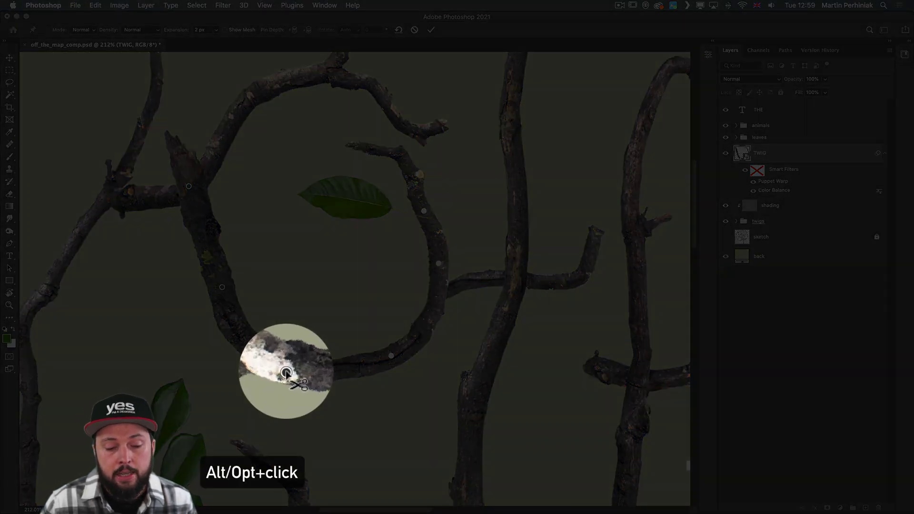
{"action": "left_click", "coordinate": [286, 372], "text": "alt"}
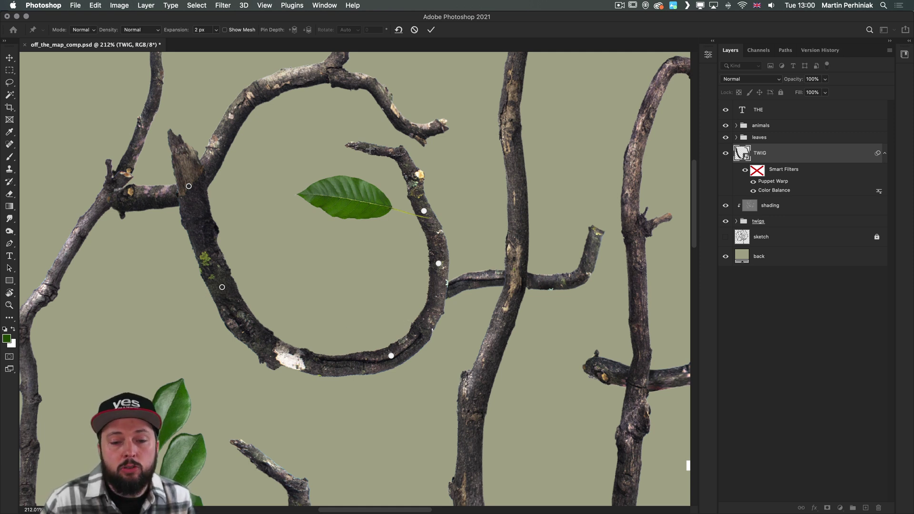
{"action": "left_click", "coordinate": [399, 152]}
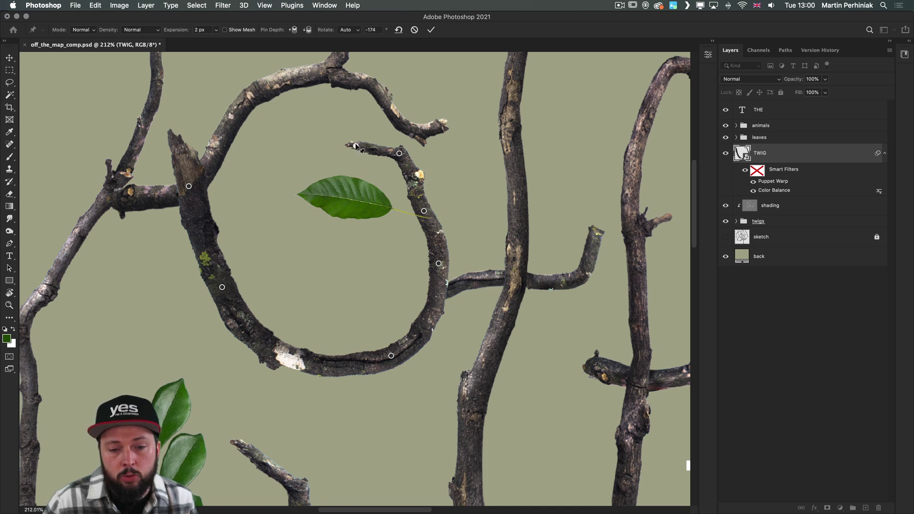
{"action": "left_click_drag", "start_coordinate": [358, 147], "coordinate": [371, 127]}
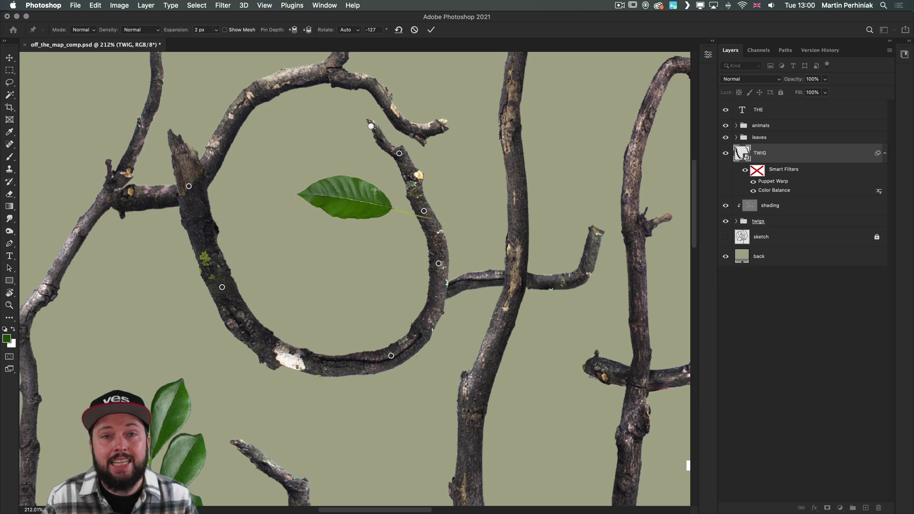
{"action": "key", "text": "Return"}
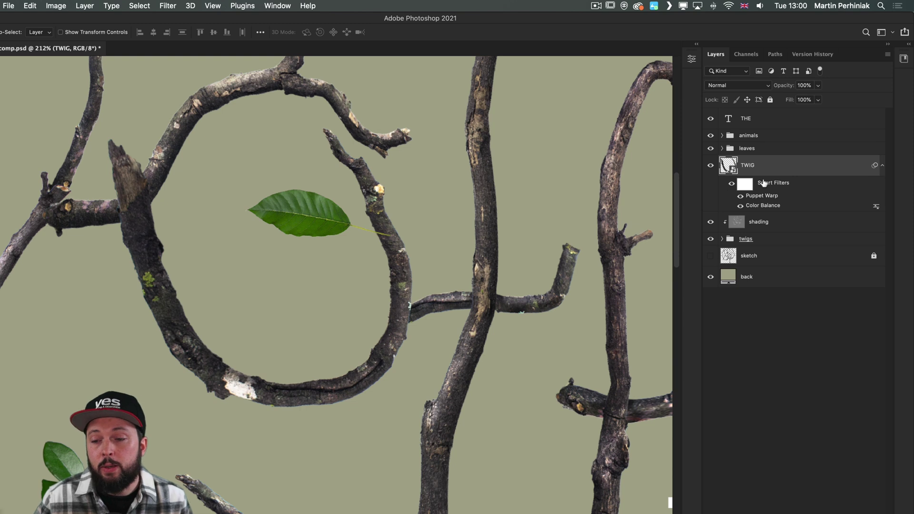
{"action": "left_click", "coordinate": [741, 197]}
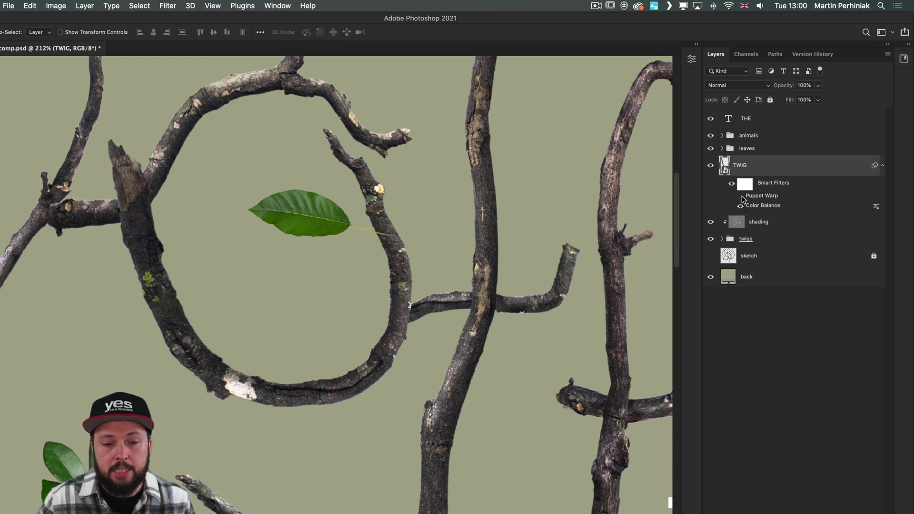
{"action": "left_click", "coordinate": [741, 197]}
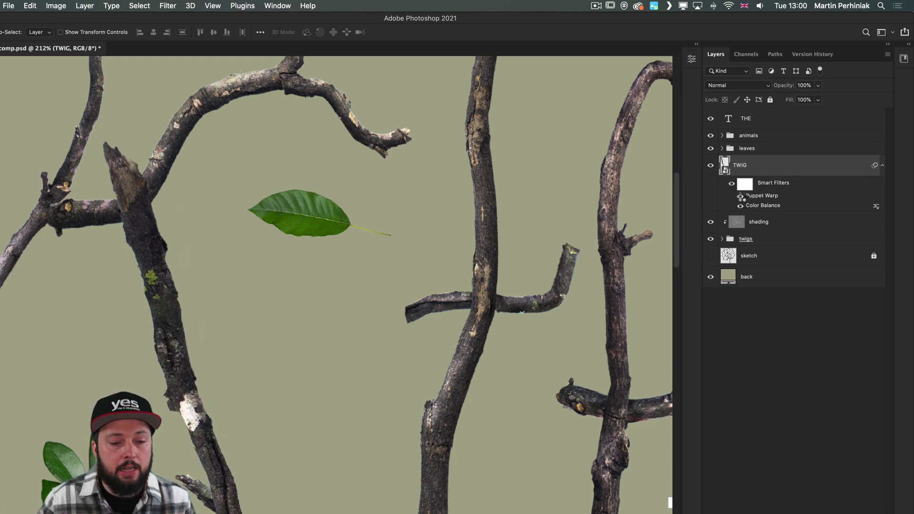
{"action": "key", "text": "super+1"}
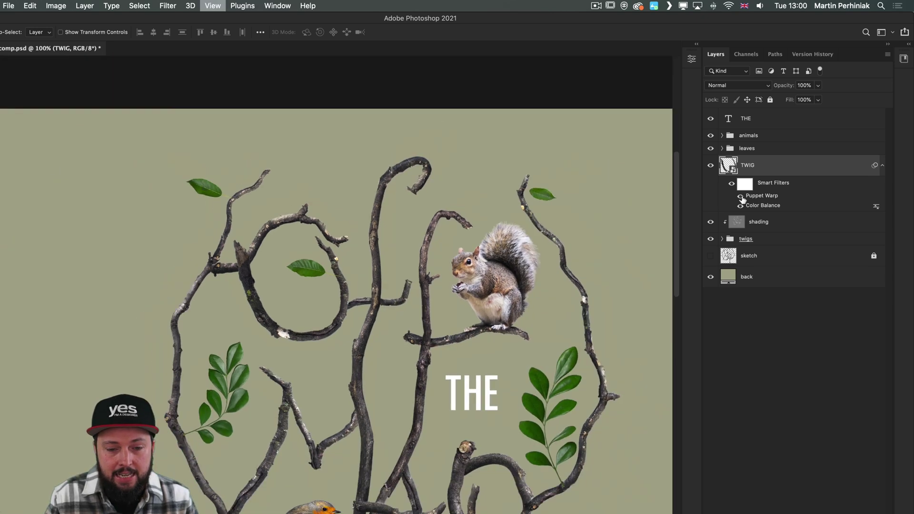
{"action": "left_click_drag", "start_coordinate": [431, 319], "coordinate": [328, 231]}
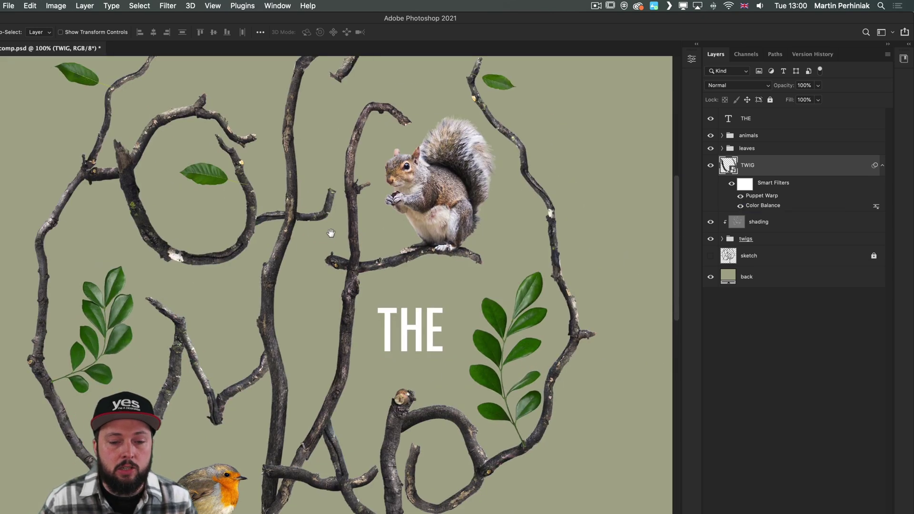
{"action": "left_click_drag", "start_coordinate": [300, 188], "coordinate": [361, 236]}
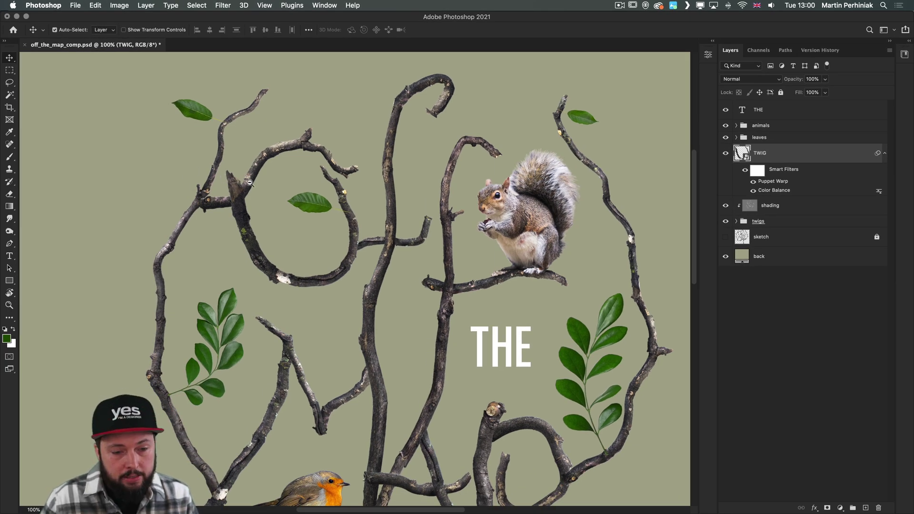
{"action": "left_click_drag", "start_coordinate": [225, 177], "coordinate": [265, 187]}
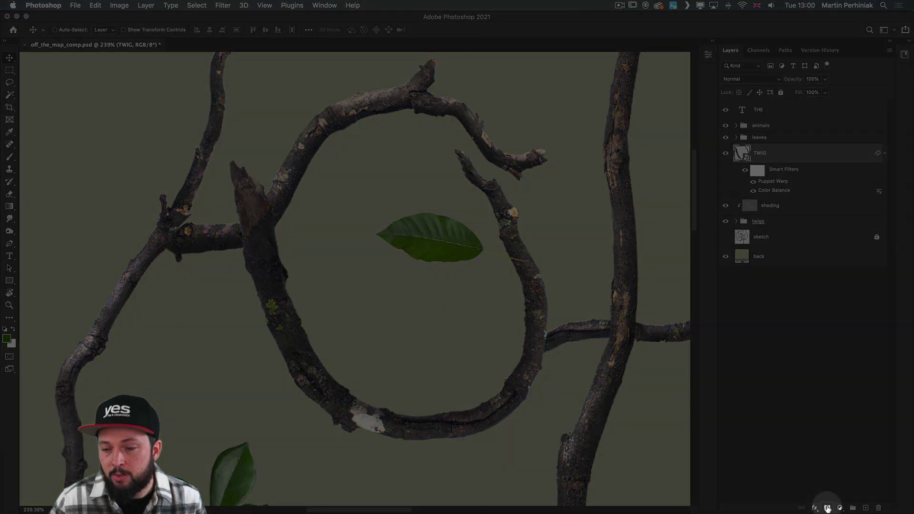
Step: Add a mask to TWIG and paint black over the broken stub at the branch junction
{"action": "left_click", "coordinate": [828, 508]}
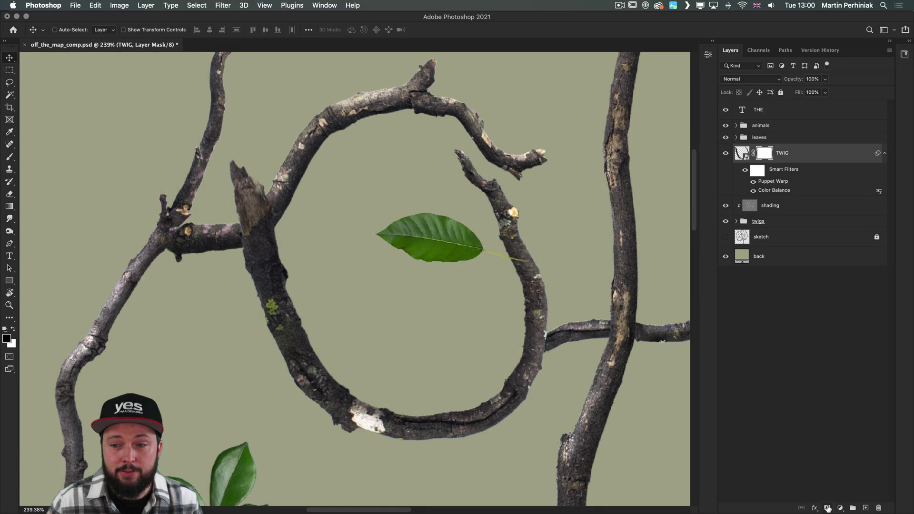
{"action": "key", "text": "b"}
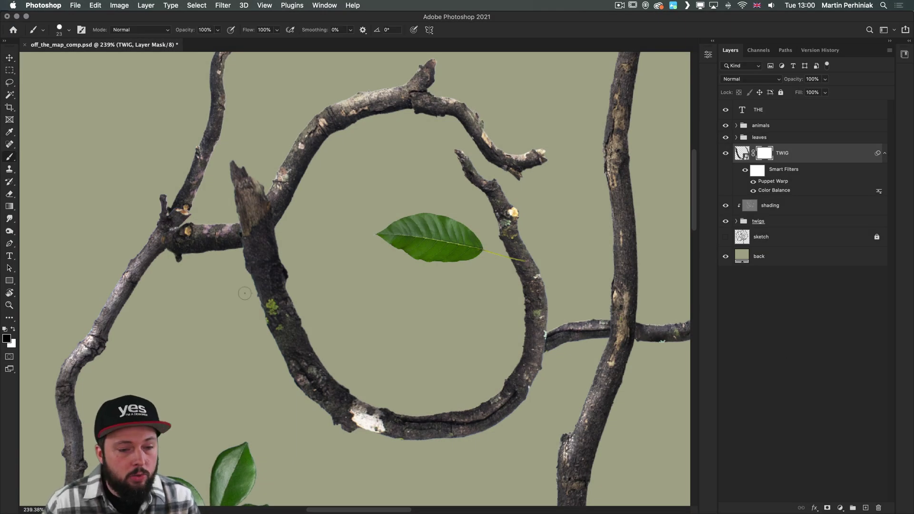
{"action": "mouse_move", "coordinate": [212, 185]}
{"action": "left_mouse_down"}
{"action": "mouse_move", "coordinate": [248, 192]}
{"action": "mouse_move", "coordinate": [251, 183]}
{"action": "left_mouse_up"}
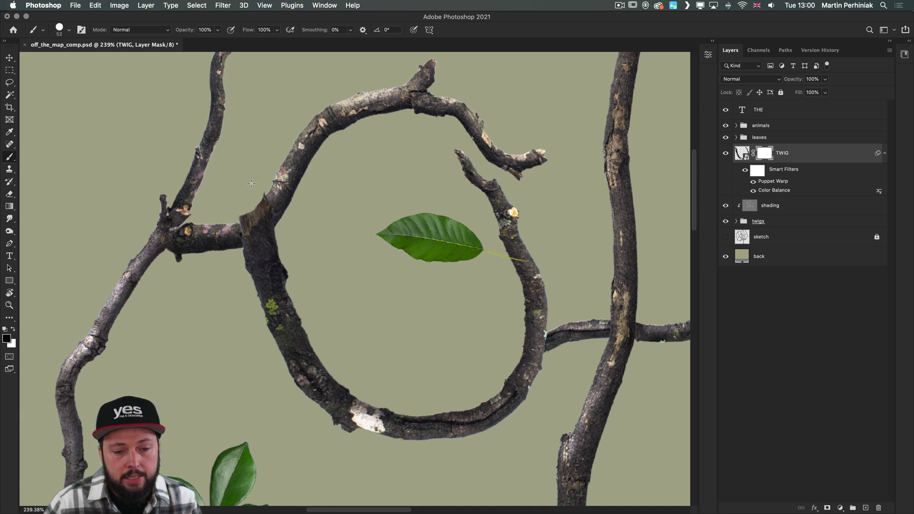
{"action": "left_click_drag", "start_coordinate": [231, 214], "coordinate": [251, 214]}
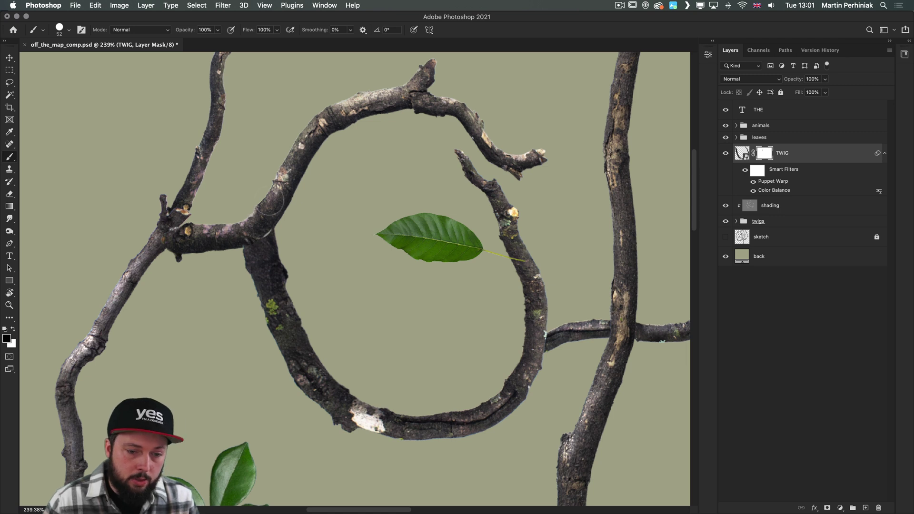
{"action": "left_click_drag", "start_coordinate": [264, 221], "coordinate": [254, 220], "text": "ctrl+alt"}
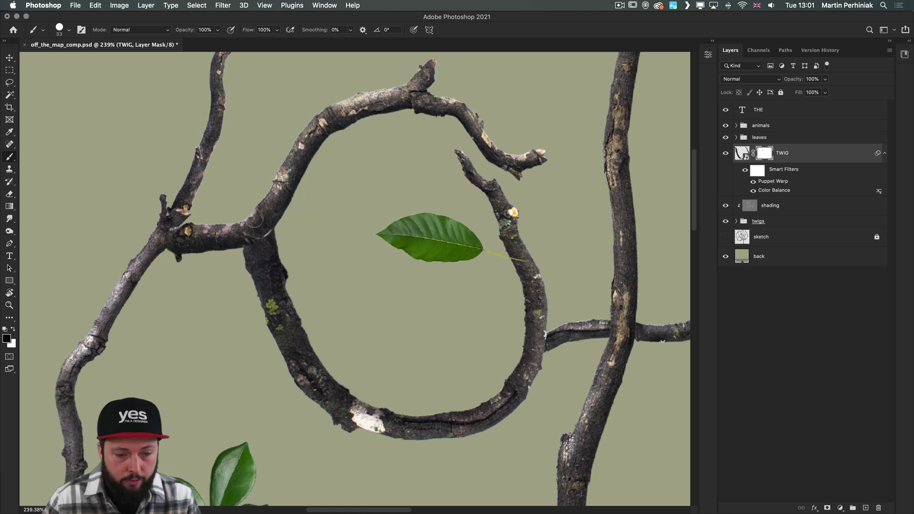
{"action": "left_click_drag", "start_coordinate": [276, 252], "coordinate": [266, 236]}
{"action": "key", "text": "x"}
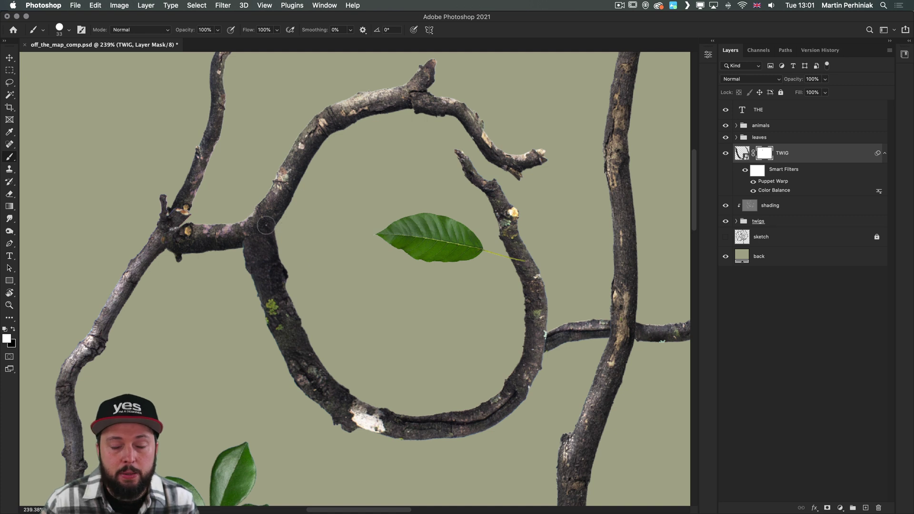
{"action": "left_click_drag", "start_coordinate": [264, 225], "coordinate": [249, 240]}
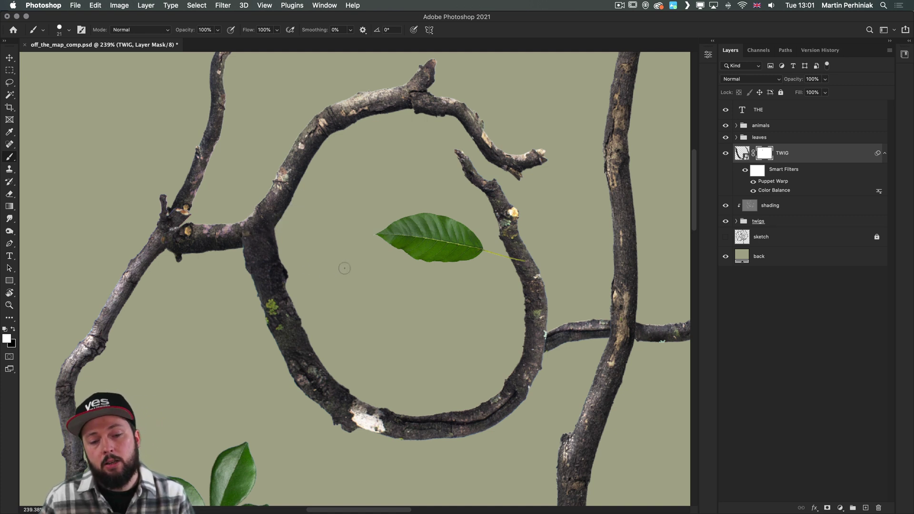
{"action": "scroll", "coordinate": [381, 271], "scroll_direction": "down", "scroll_amount": 10}
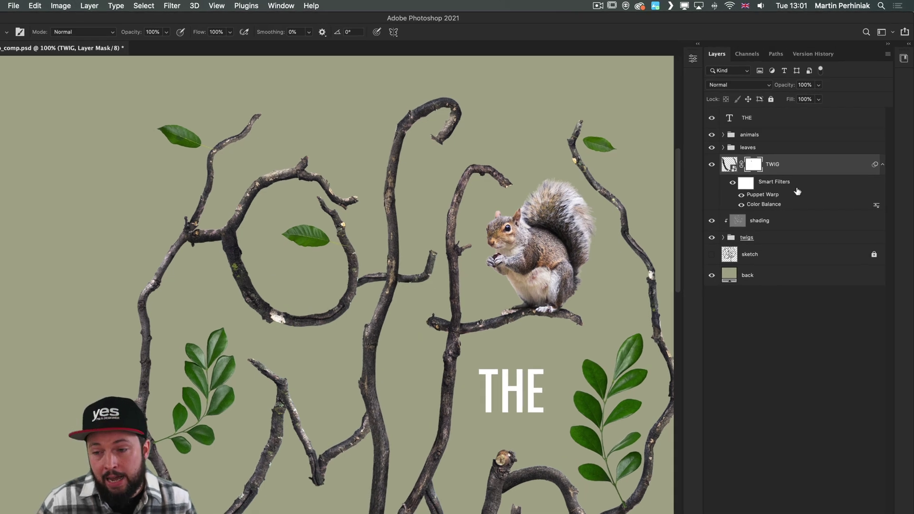
{"action": "double_click", "coordinate": [759, 195]}
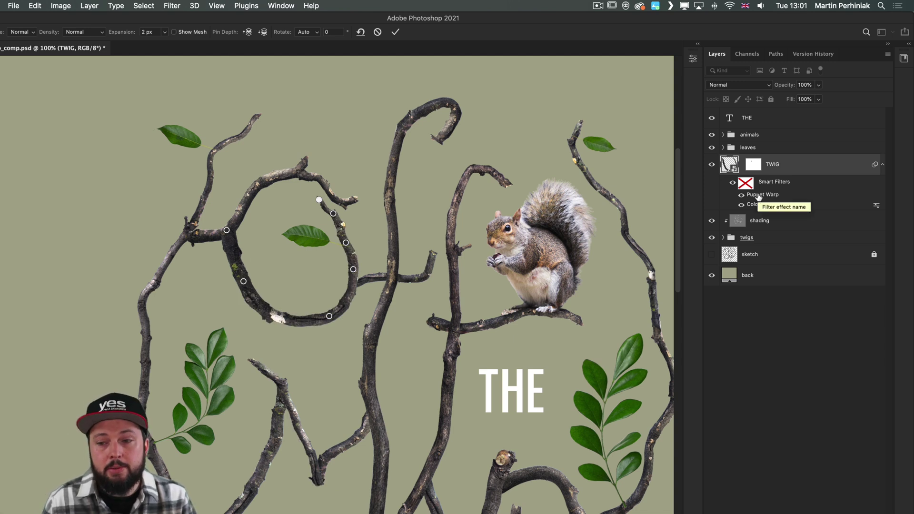
{"action": "key", "text": "Return"}
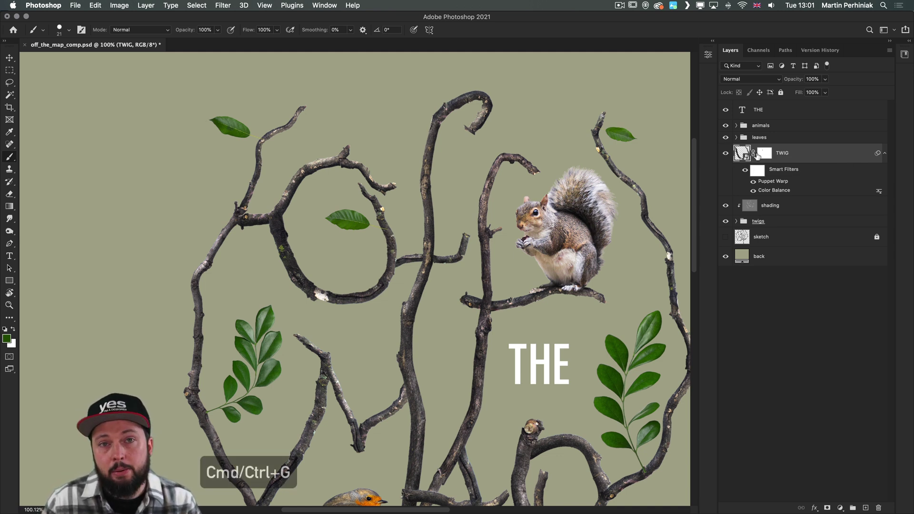
{"action": "key", "text": "super+g"}
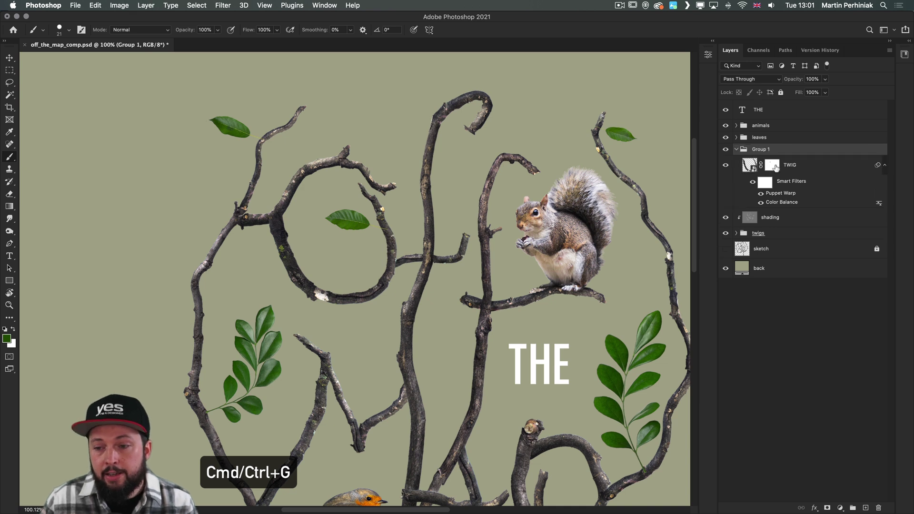
{"action": "left_click_drag", "start_coordinate": [763, 167], "coordinate": [763, 151]}
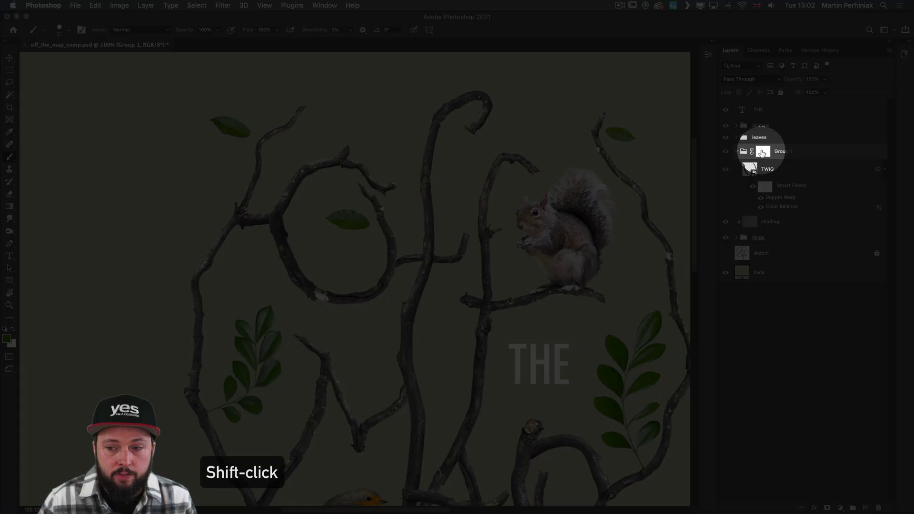
{"action": "left_click", "coordinate": [763, 151], "text": "shift"}
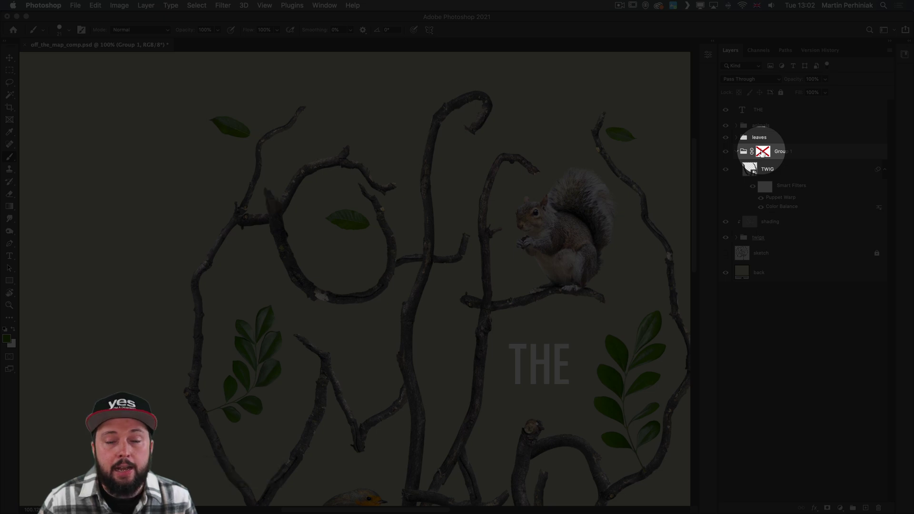
{"action": "scroll", "coordinate": [266, 208], "scroll_direction": "up", "scroll_amount": 5}
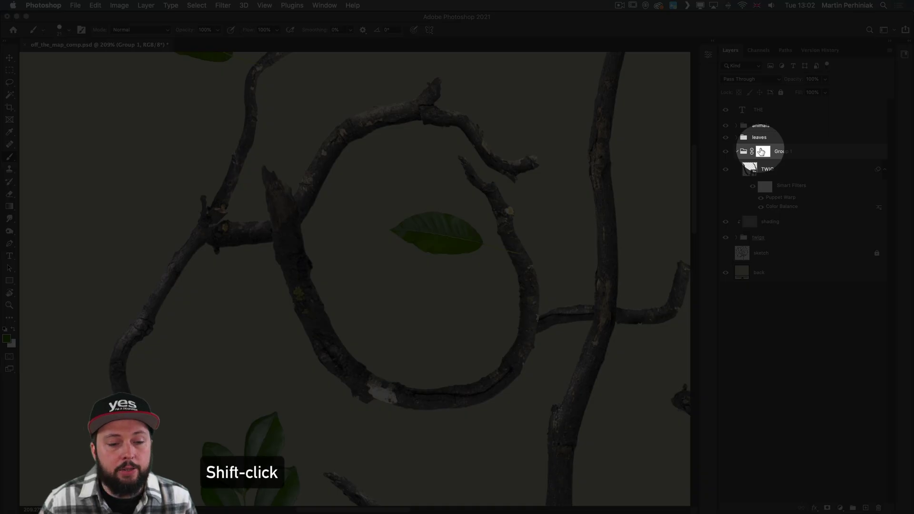
{"action": "left_click", "coordinate": [762, 151], "text": "shift"}
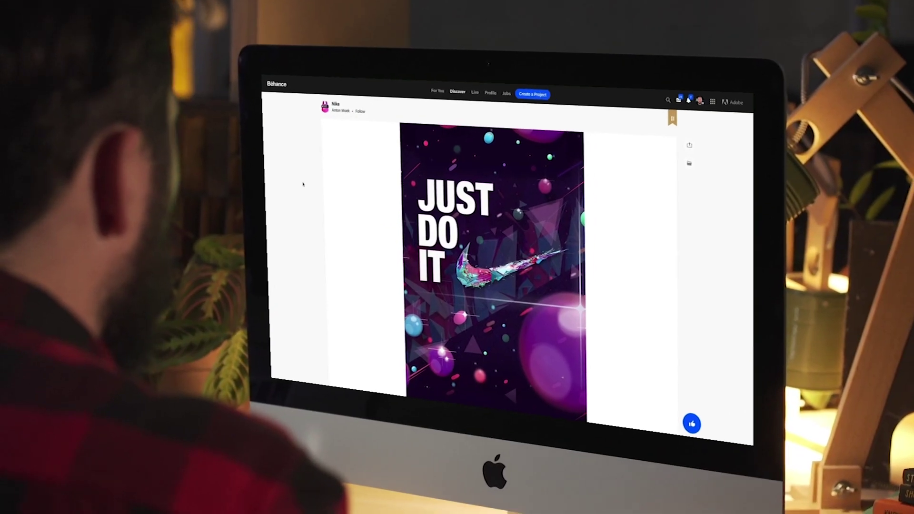
{"action": "scroll", "coordinate": [303, 184], "scroll_direction": "down", "scroll_amount": 5}
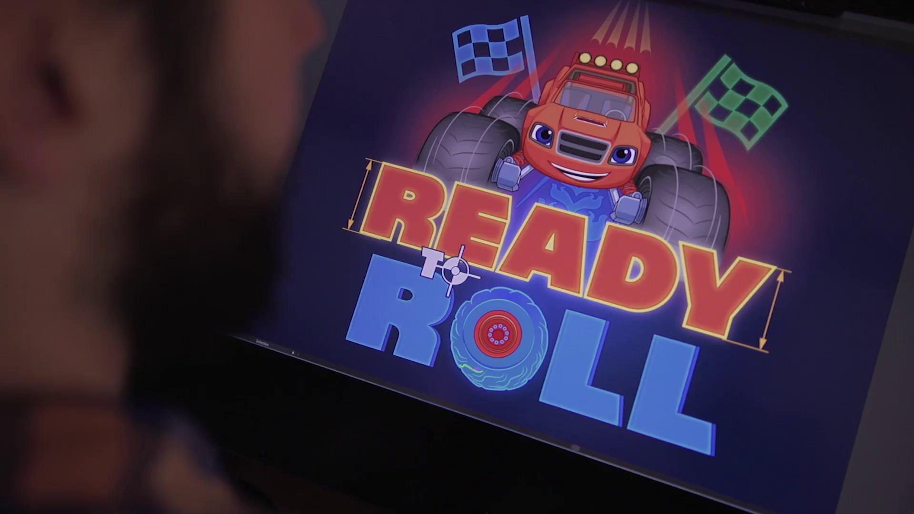
{"action": "left_click", "coordinate": [633, 142]}
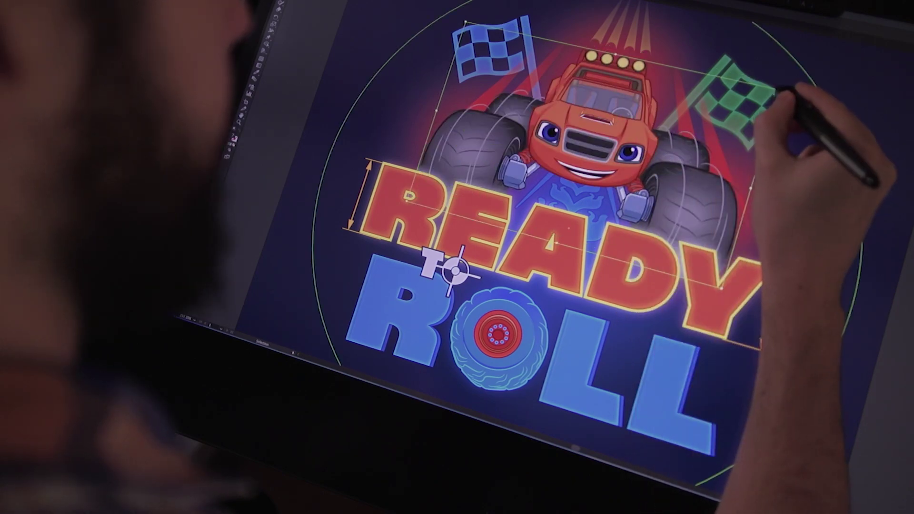
{"action": "left_click", "coordinate": [812, 77]}
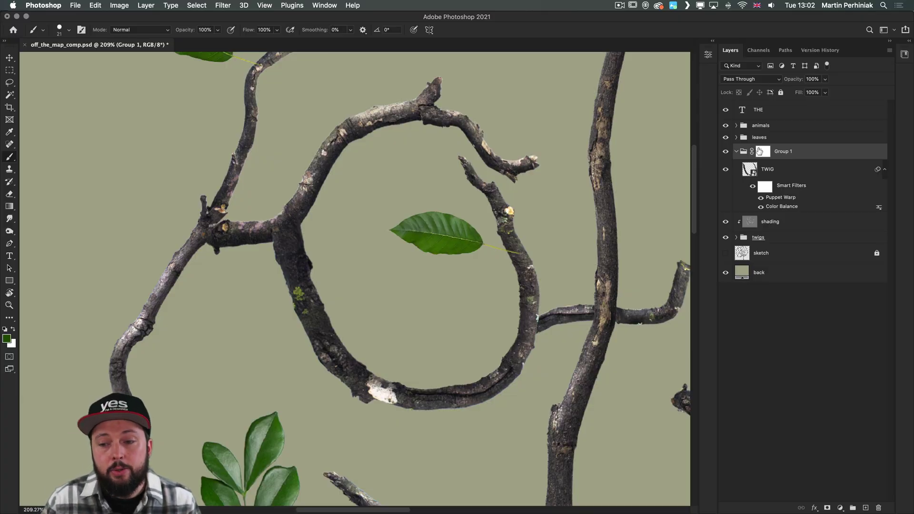
Step: Collapse Group 1 to tidy the layer stack
{"action": "left_click", "coordinate": [736, 151]}
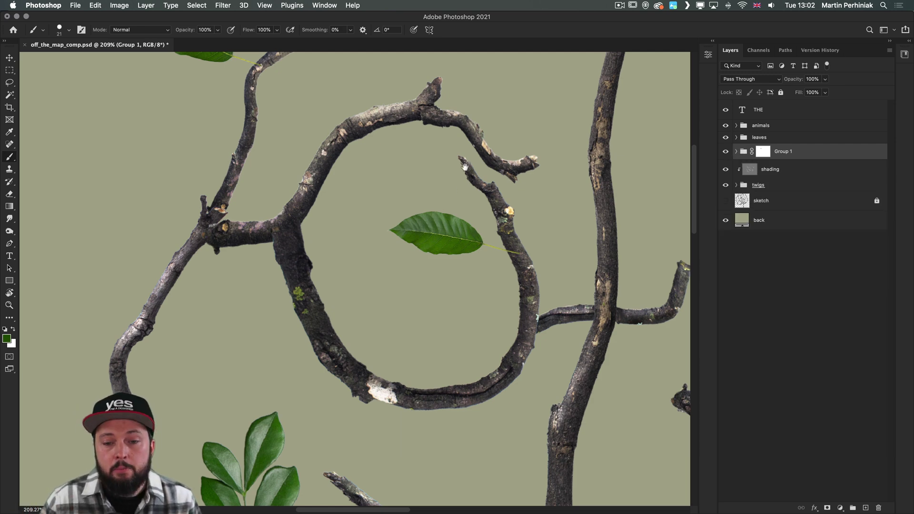
{"action": "scroll", "coordinate": [514, 285], "scroll_direction": "down", "scroll_amount": 5}
{"action": "scroll", "coordinate": [504, 276], "scroll_direction": "down", "scroll_amount": 3}
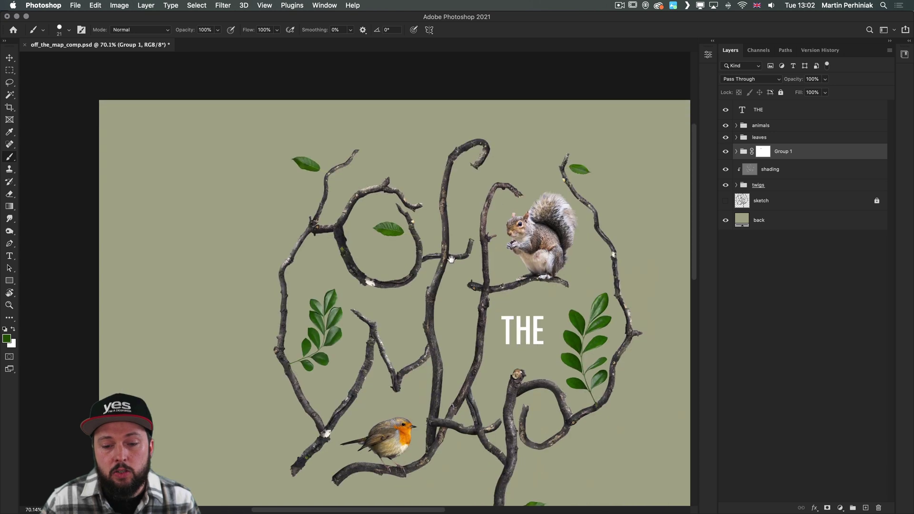
{"action": "scroll", "coordinate": [478, 286], "scroll_direction": "down", "scroll_amount": 3}
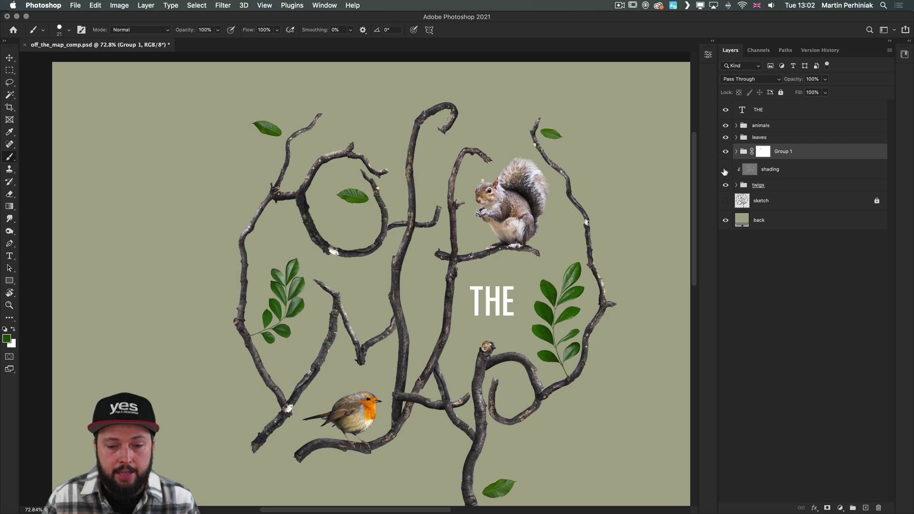
Step: Toggle the existing shading layer on and off to compare the O and f twigs
{"action": "left_click", "coordinate": [725, 169]}
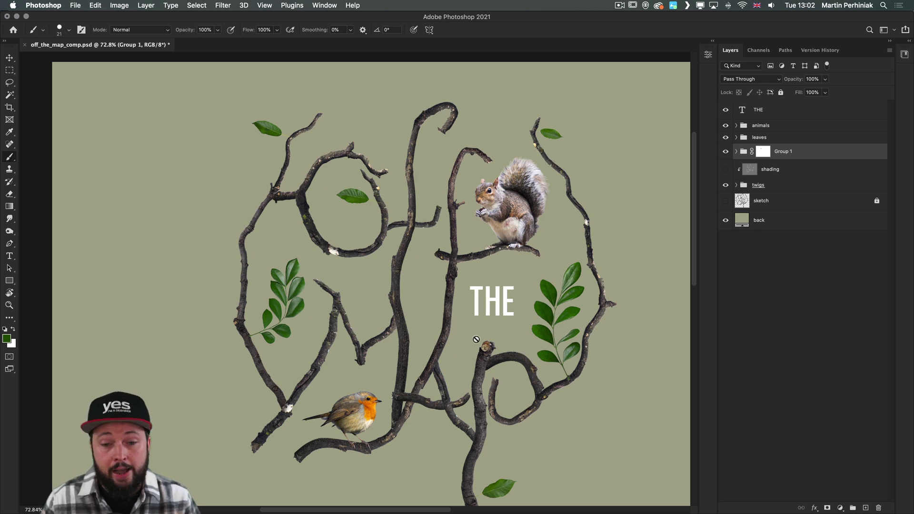
{"action": "scroll", "coordinate": [444, 339], "scroll_direction": "up", "scroll_amount": 5}
{"action": "left_click_drag", "start_coordinate": [486, 224], "coordinate": [456, 333]}
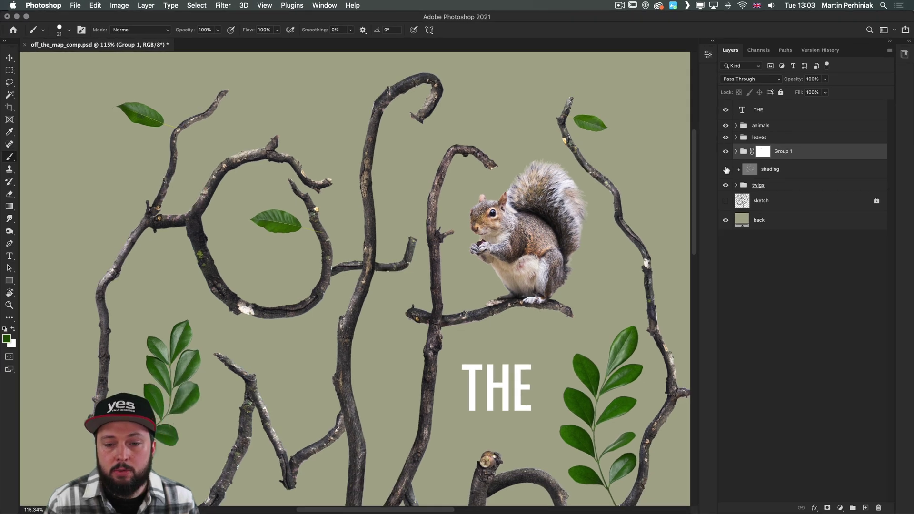
{"action": "left_click", "coordinate": [726, 170]}
{"action": "left_click", "coordinate": [726, 170]}
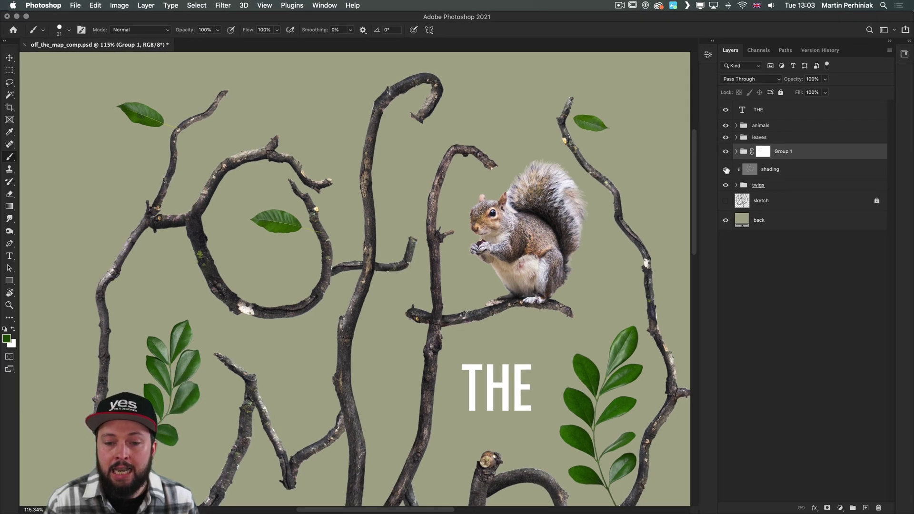
{"action": "left_click", "coordinate": [727, 170]}
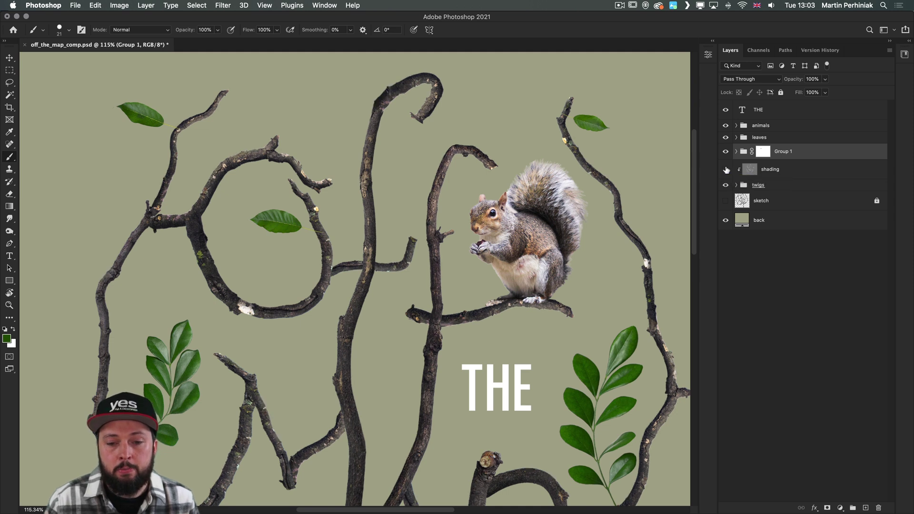
{"action": "left_click", "coordinate": [726, 170]}
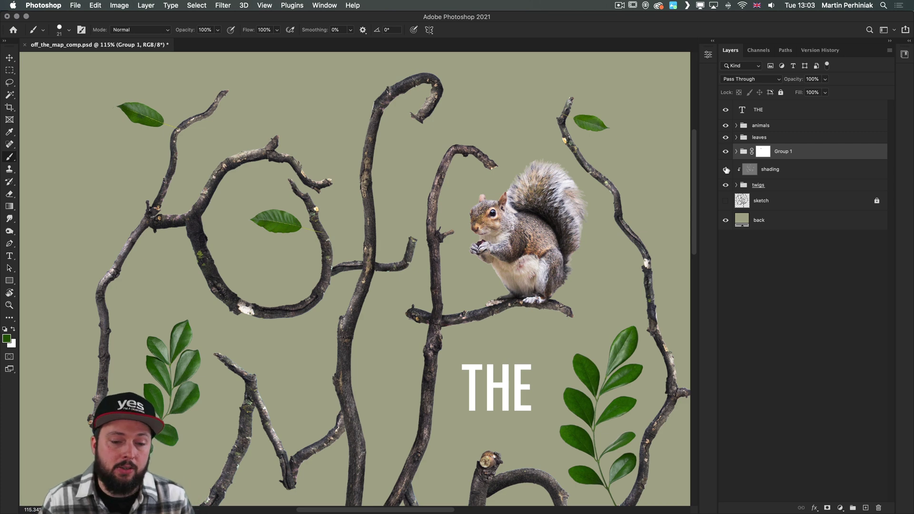
{"action": "scroll", "coordinate": [219, 237], "scroll_direction": "up", "scroll_amount": 3}
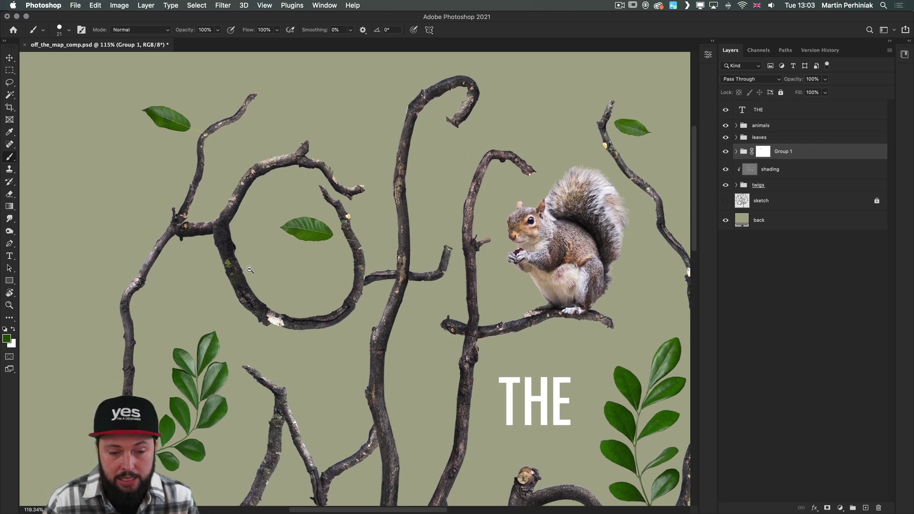
{"action": "scroll", "coordinate": [250, 269], "scroll_direction": "up", "scroll_amount": 5}
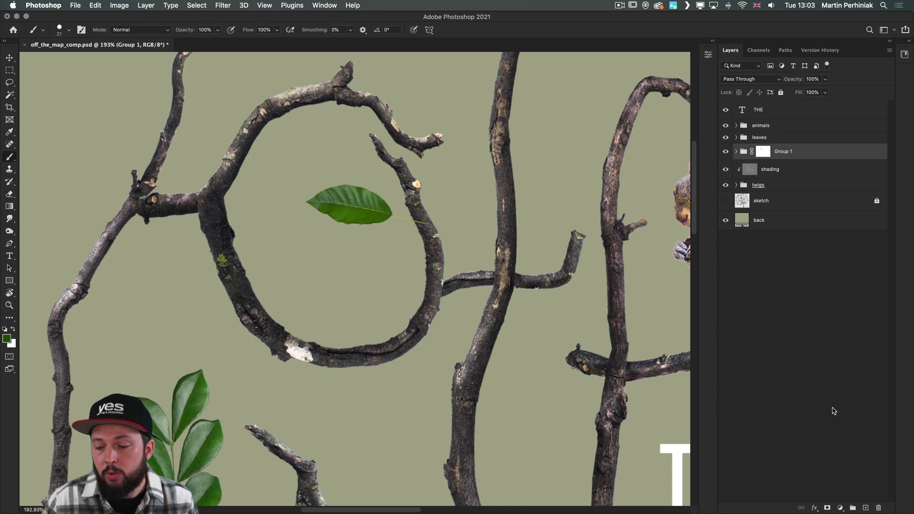
Step: Add a new layer above Group 1 named 'shading'
{"action": "left_click", "coordinate": [866, 508]}
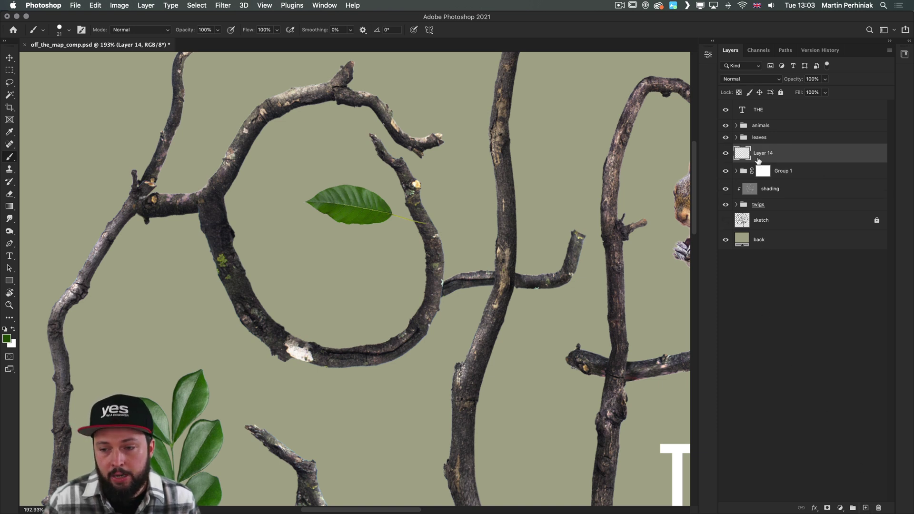
{"action": "double_click", "coordinate": [762, 154]}
{"action": "type", "text": "shading"}
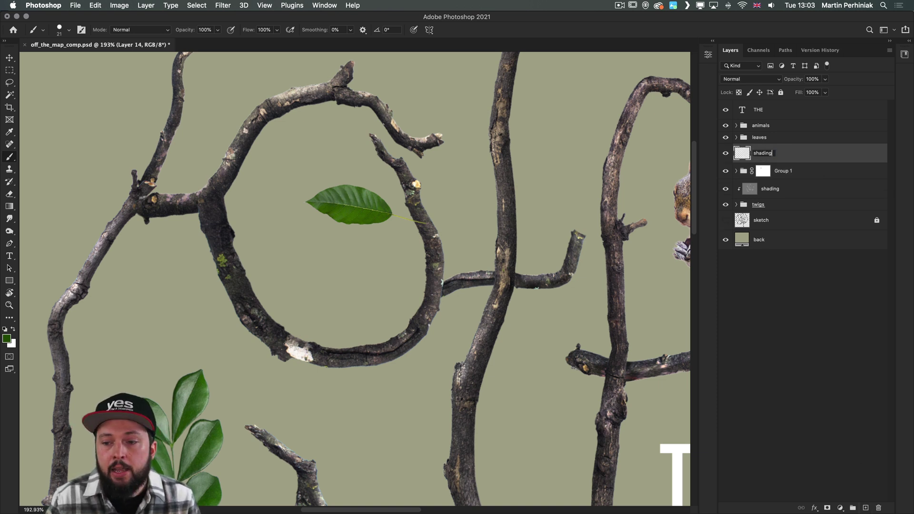
{"action": "key", "text": "Return"}
Step: Fill the shading layer with 50% gray, clip it to Group 1, and set Overlay blending
{"action": "key", "text": "shift+BackSpace"}
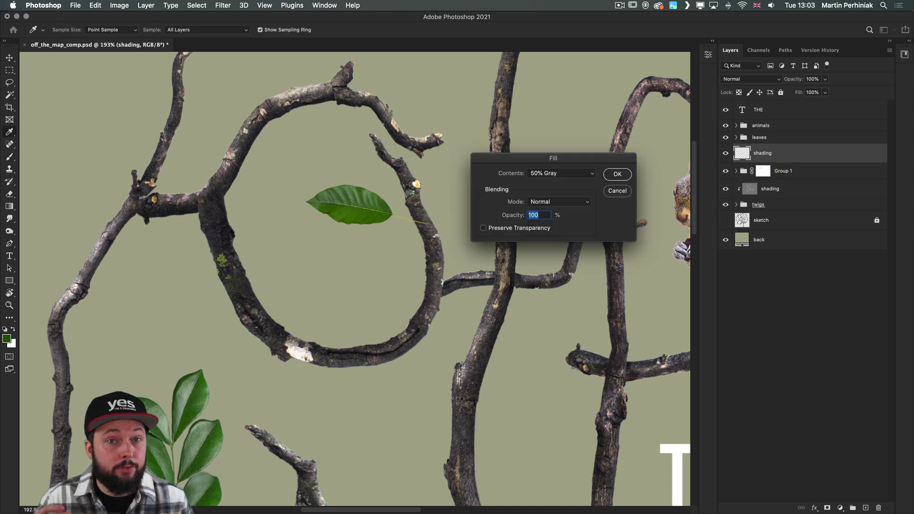
{"action": "key", "text": "Return"}
{"action": "key", "text": "super+alt+g"}
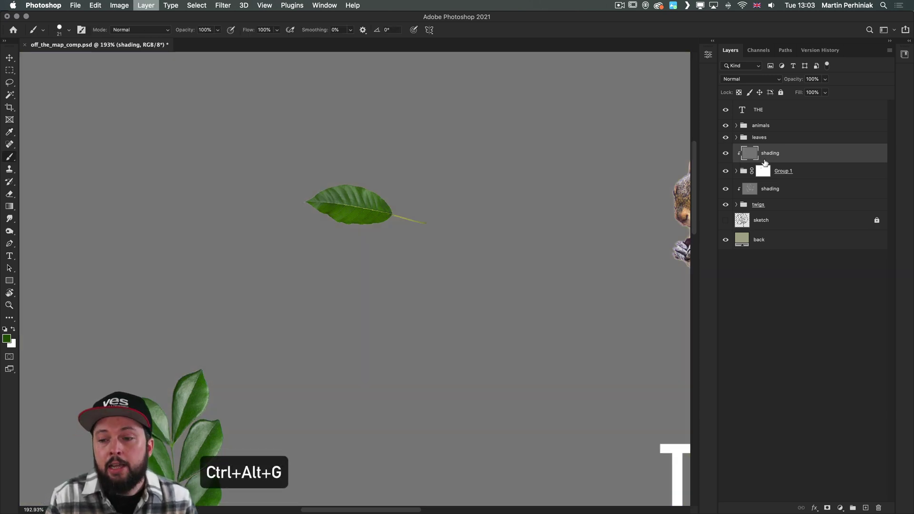
{"action": "key", "text": "super+alt+g"}
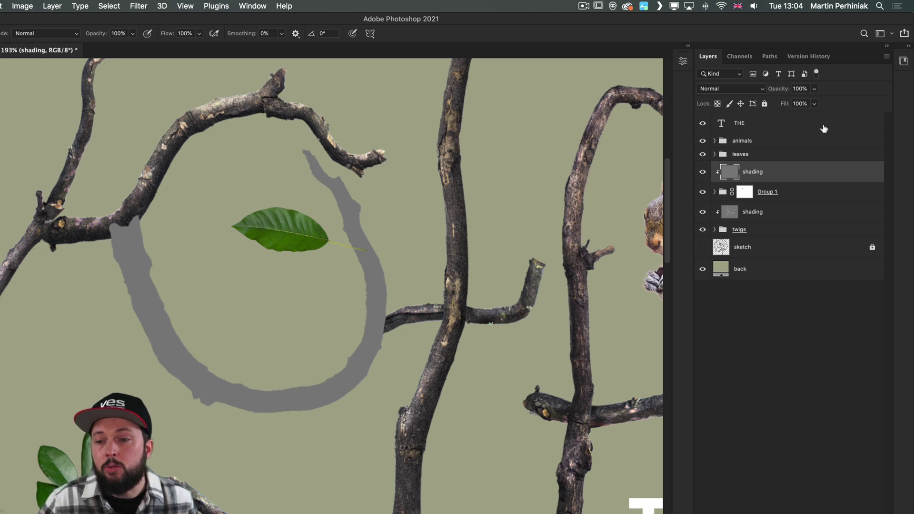
{"action": "left_click", "coordinate": [724, 89]}
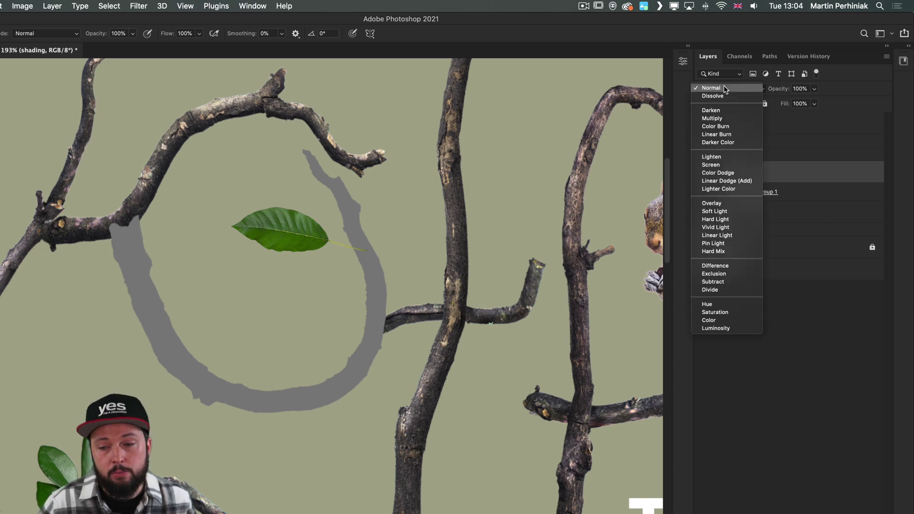
{"action": "left_click", "coordinate": [718, 205]}
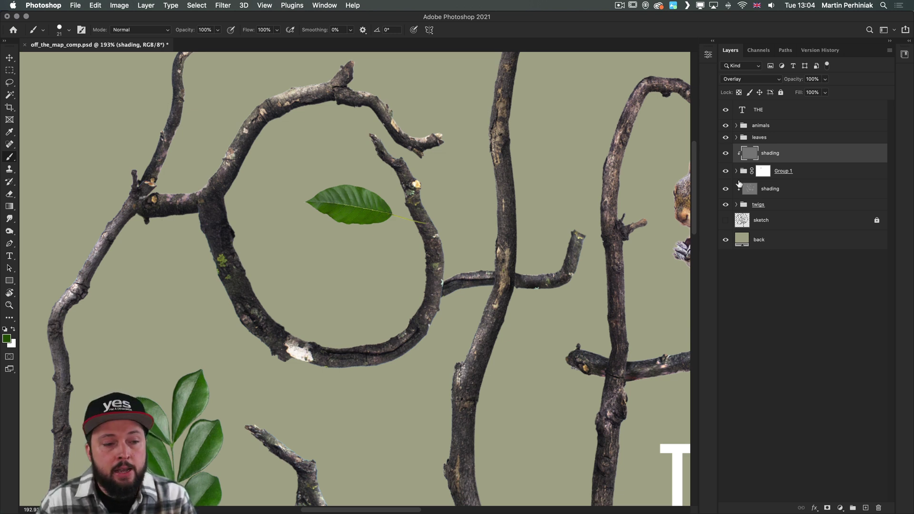
Step: Dodge the O ring's left branch lighter with a 65 px brush, then burn its lower edge darker
{"action": "key", "text": "o"}
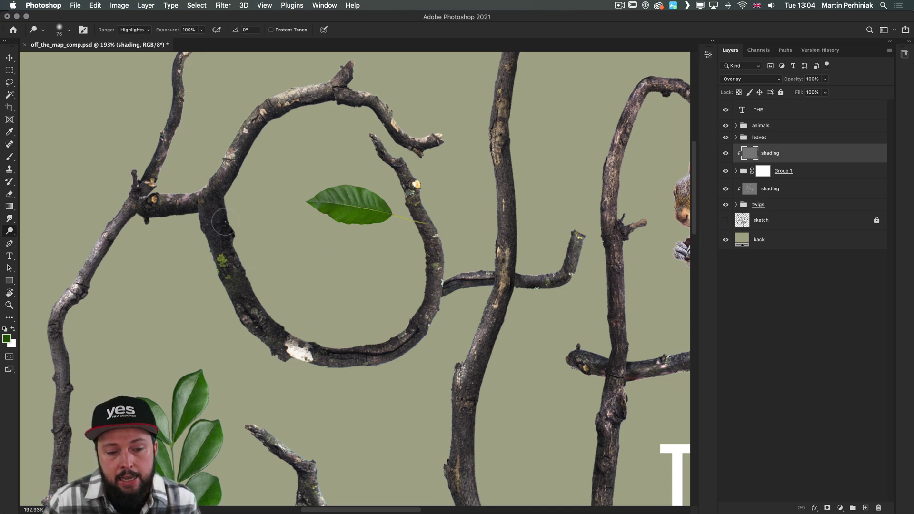
{"action": "mouse_move", "coordinate": [222, 223]}
{"action": "left_mouse_down"}
{"action": "mouse_move", "coordinate": [256, 293]}
{"action": "mouse_move", "coordinate": [287, 331]}
{"action": "mouse_move", "coordinate": [276, 321]}
{"action": "mouse_move", "coordinate": [353, 346]}
{"action": "mouse_move", "coordinate": [376, 340]}
{"action": "mouse_move", "coordinate": [402, 323]}
{"action": "mouse_move", "coordinate": [419, 284]}
{"action": "mouse_move", "coordinate": [413, 309]}
{"action": "mouse_move", "coordinate": [425, 245]}
{"action": "mouse_move", "coordinate": [418, 284]}
{"action": "left_mouse_up"}
{"action": "left_click_drag", "start_coordinate": [402, 329], "coordinate": [381, 345]}
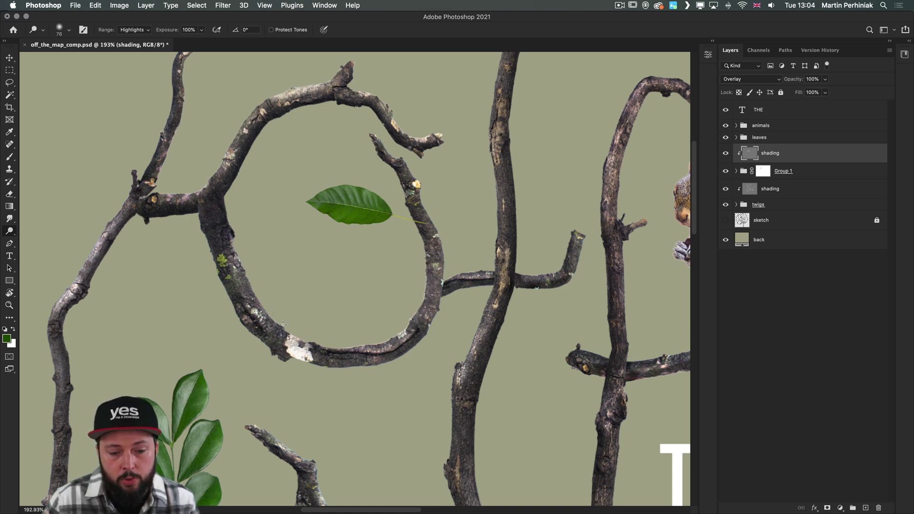
{"action": "left_click_drag", "start_coordinate": [338, 334], "coordinate": [318, 337]}
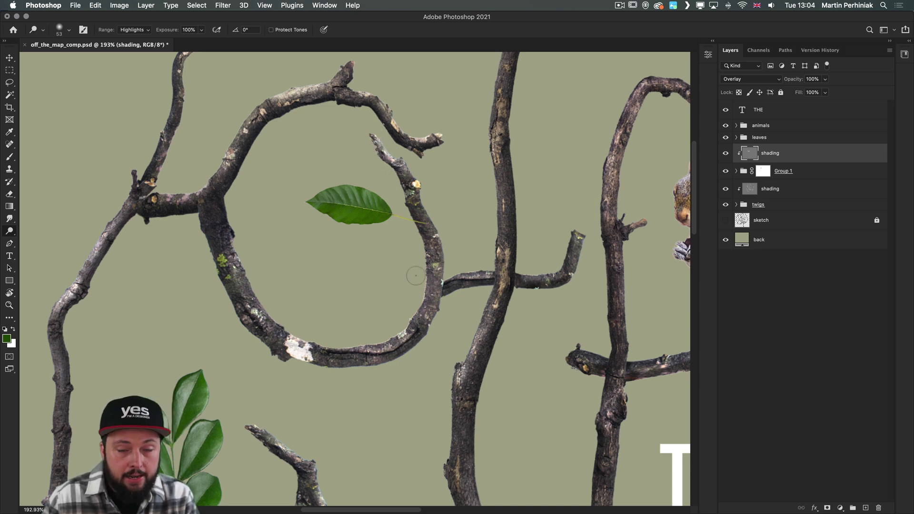
{"action": "key", "text": "shift+o"}
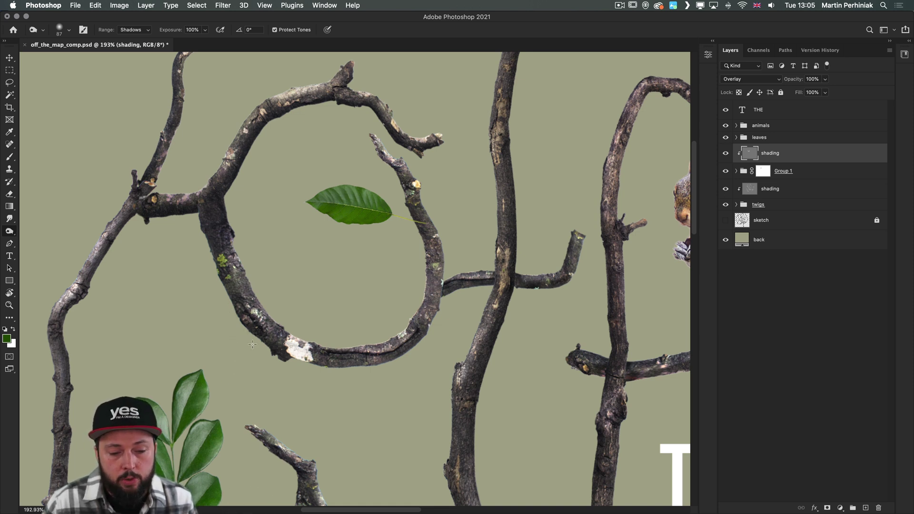
{"action": "left_click_drag", "start_coordinate": [260, 351], "coordinate": [362, 365]}
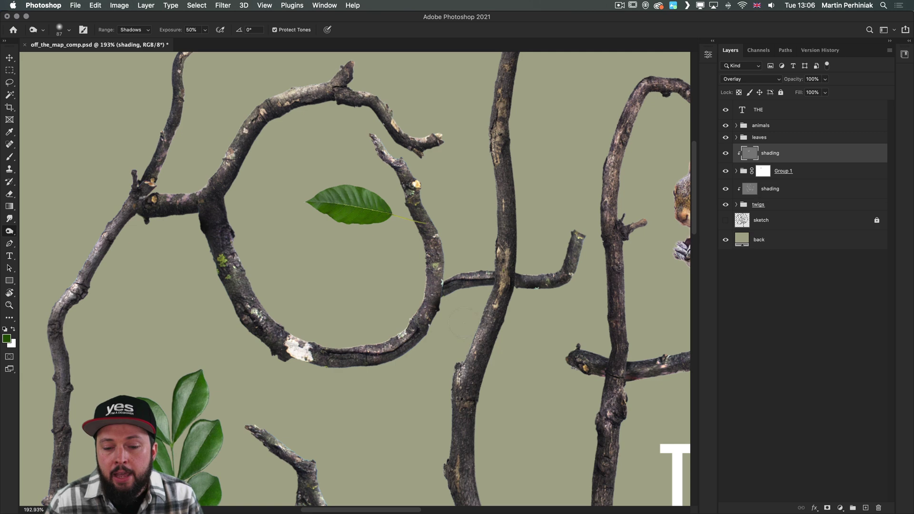
Step: With a grey brush, darken the right and outer edges of the curved branch
{"action": "scroll", "coordinate": [442, 304], "scroll_direction": "up", "scroll_amount": 6}
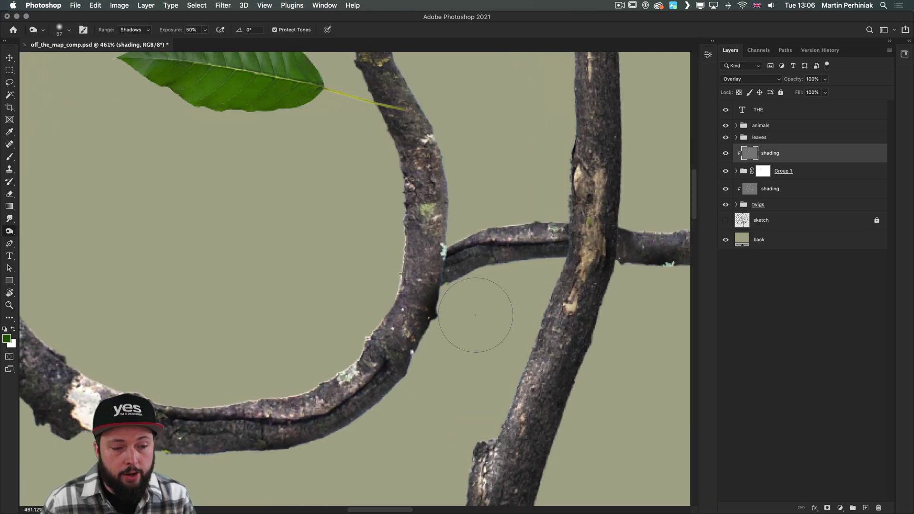
{"action": "left_click", "coordinate": [7, 338]}
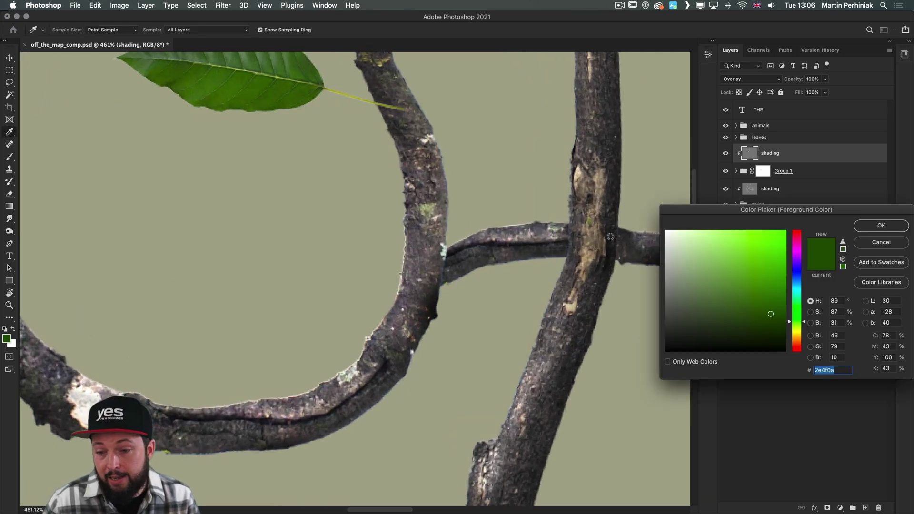
{"action": "left_click", "coordinate": [656, 305]}
{"action": "left_click", "coordinate": [881, 225]}
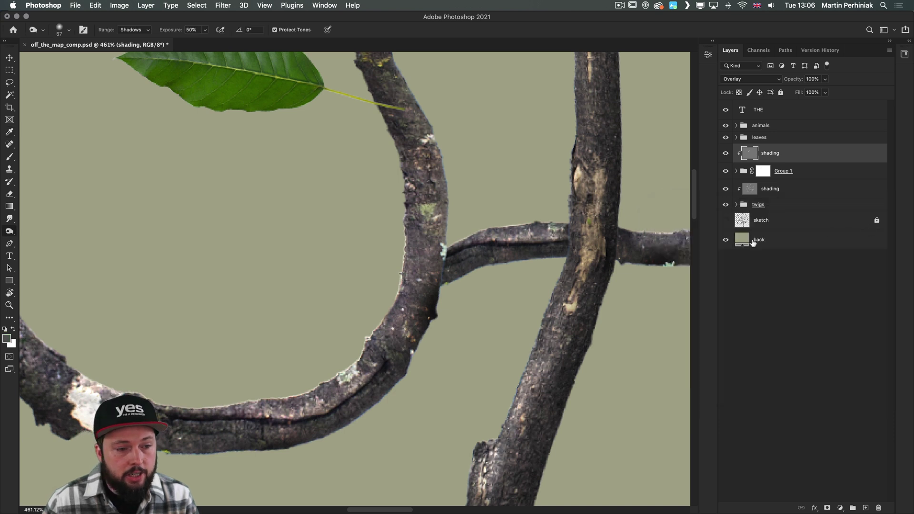
{"action": "key", "text": "b"}
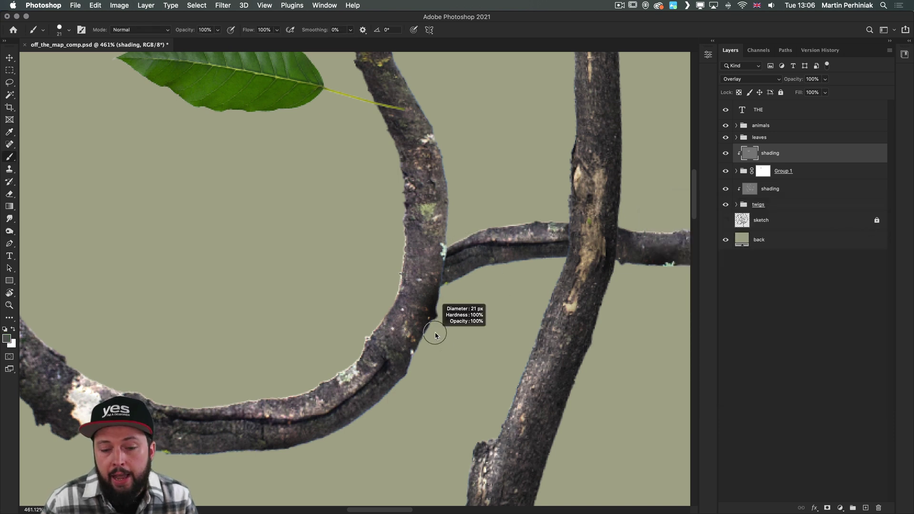
{"action": "mouse_move", "coordinate": [435, 332]}
{"action": "left_mouse_down"}
{"action": "mouse_move", "coordinate": [427, 293]}
{"action": "mouse_move", "coordinate": [420, 321]}
{"action": "mouse_move", "coordinate": [395, 220]}
{"action": "mouse_move", "coordinate": [402, 330]}
{"action": "mouse_move", "coordinate": [419, 276]}
{"action": "mouse_move", "coordinate": [416, 325]}
{"action": "left_mouse_up"}
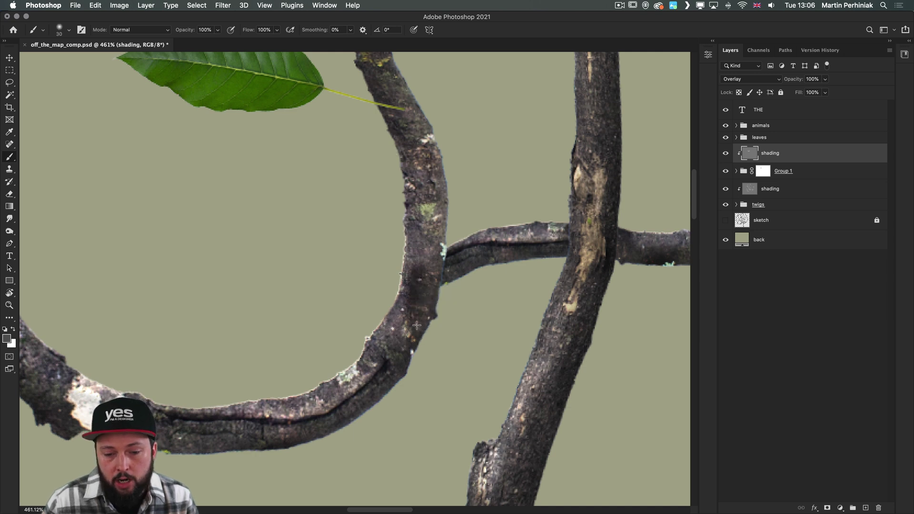
{"action": "mouse_move", "coordinate": [435, 267]}
{"action": "left_mouse_down"}
{"action": "mouse_move", "coordinate": [436, 314]}
{"action": "mouse_move", "coordinate": [408, 341]}
{"action": "mouse_move", "coordinate": [410, 355]}
{"action": "mouse_move", "coordinate": [407, 255]}
{"action": "mouse_move", "coordinate": [415, 269]}
{"action": "left_mouse_up"}
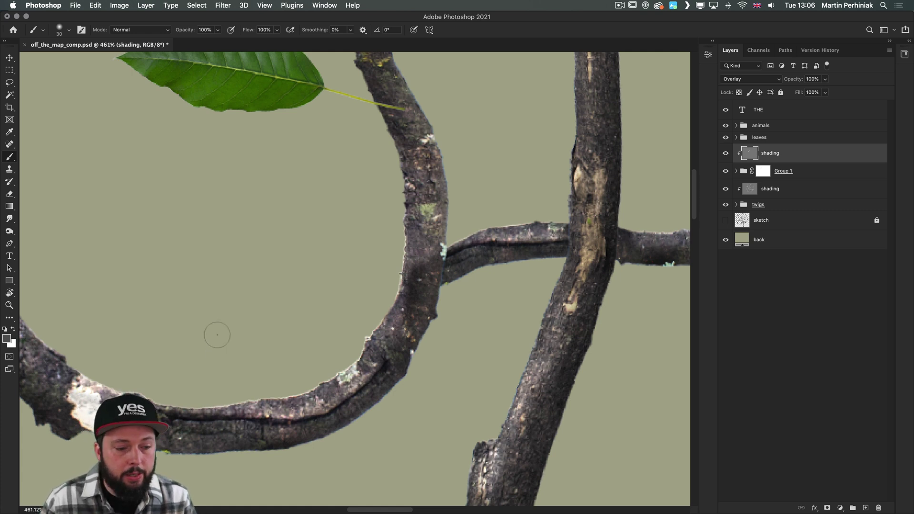
{"action": "key", "text": "bracketright"}
Step: Switch to light grey and brighten the inner edge of the curved branch
{"action": "left_click", "coordinate": [8, 340]}
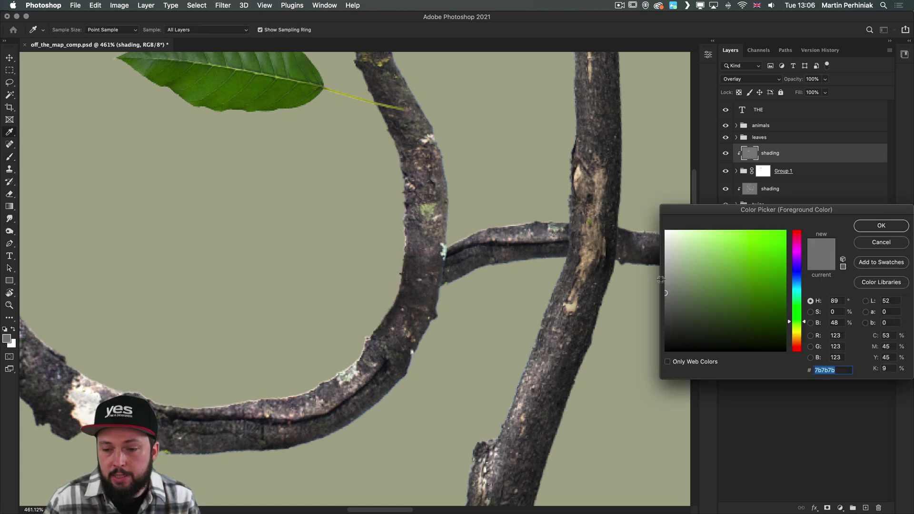
{"action": "left_click_drag", "start_coordinate": [667, 292], "coordinate": [653, 252]}
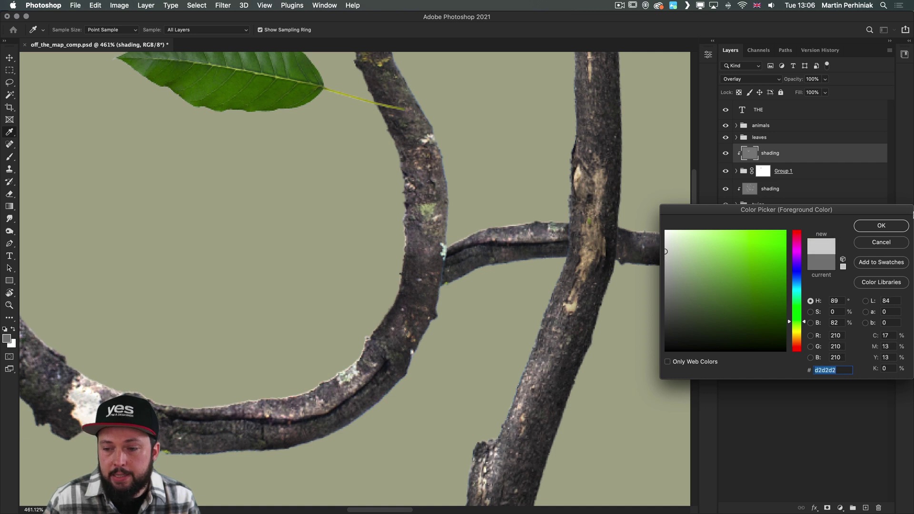
{"action": "left_click", "coordinate": [882, 225]}
{"action": "mouse_move", "coordinate": [380, 309]}
{"action": "left_mouse_down"}
{"action": "mouse_move", "coordinate": [402, 253]}
{"action": "mouse_move", "coordinate": [360, 363]}
{"action": "mouse_move", "coordinate": [411, 258]}
{"action": "left_mouse_up"}
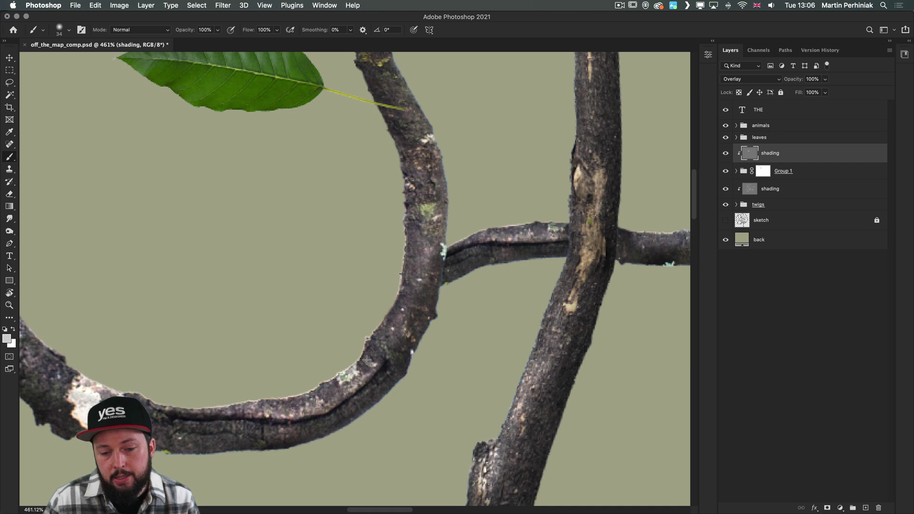
Step: Switch to dark grey and darken the branch's lower edge along its full length
{"action": "left_click", "coordinate": [5, 340]}
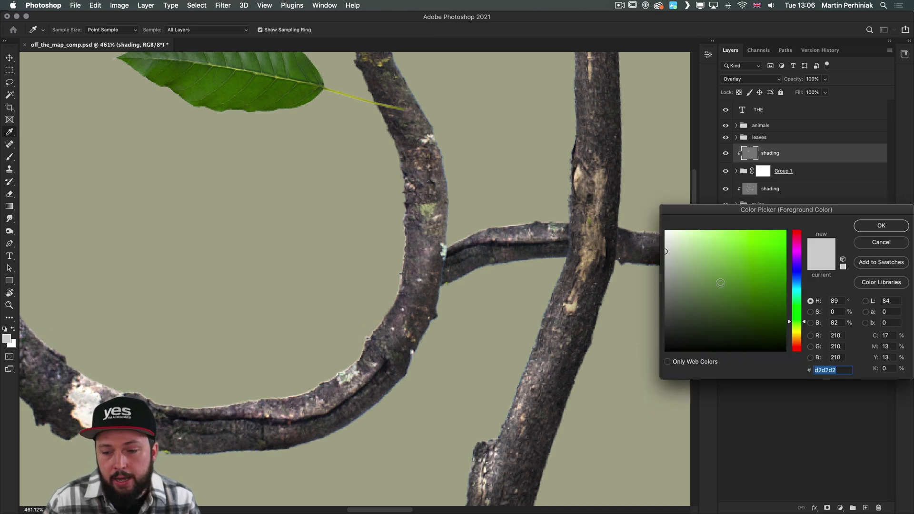
{"action": "left_click_drag", "start_coordinate": [701, 304], "coordinate": [666, 310]}
{"action": "left_click", "coordinate": [881, 226]}
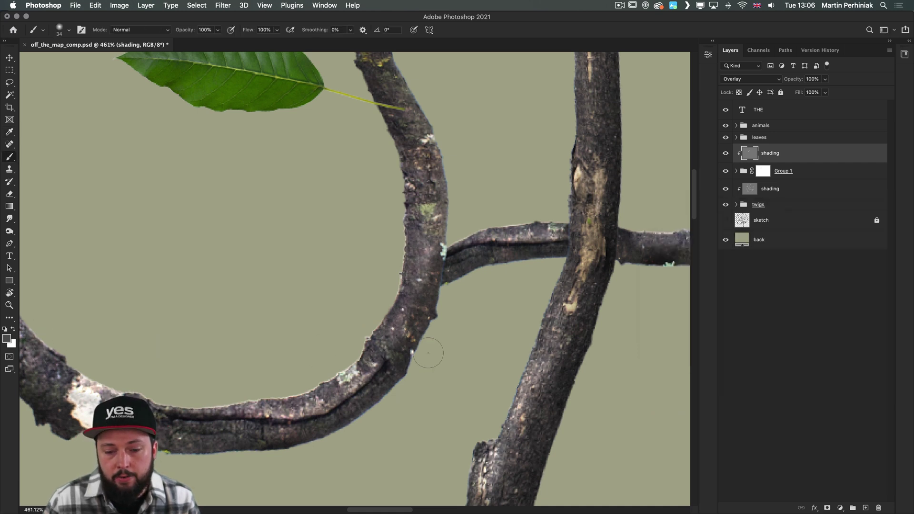
{"action": "mouse_move", "coordinate": [423, 328]}
{"action": "left_mouse_down"}
{"action": "mouse_move", "coordinate": [436, 301]}
{"action": "mouse_move", "coordinate": [376, 398]}
{"action": "mouse_move", "coordinate": [244, 451]}
{"action": "left_mouse_up"}
{"action": "scroll", "coordinate": [245, 451], "scroll_direction": "left", "scroll_amount": 5}
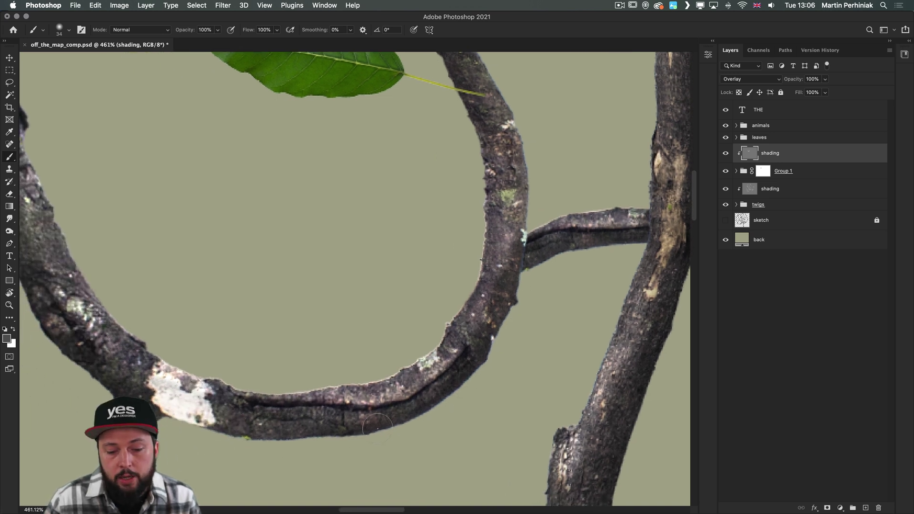
{"action": "mouse_move", "coordinate": [386, 420]}
{"action": "left_mouse_down"}
{"action": "mouse_move", "coordinate": [231, 437]}
{"action": "mouse_move", "coordinate": [190, 421]}
{"action": "left_mouse_up"}
{"action": "scroll", "coordinate": [395, 413], "scroll_direction": "down", "scroll_amount": 5}
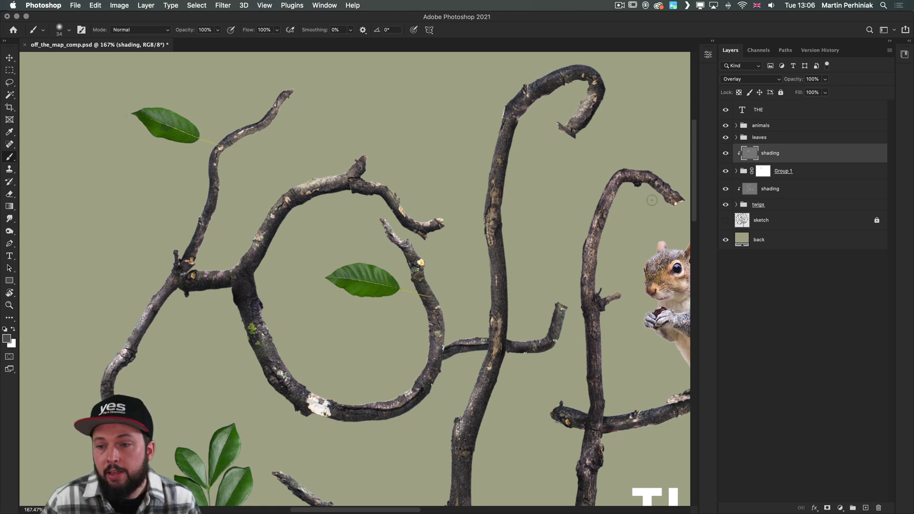
{"action": "left_click", "coordinate": [736, 80]}
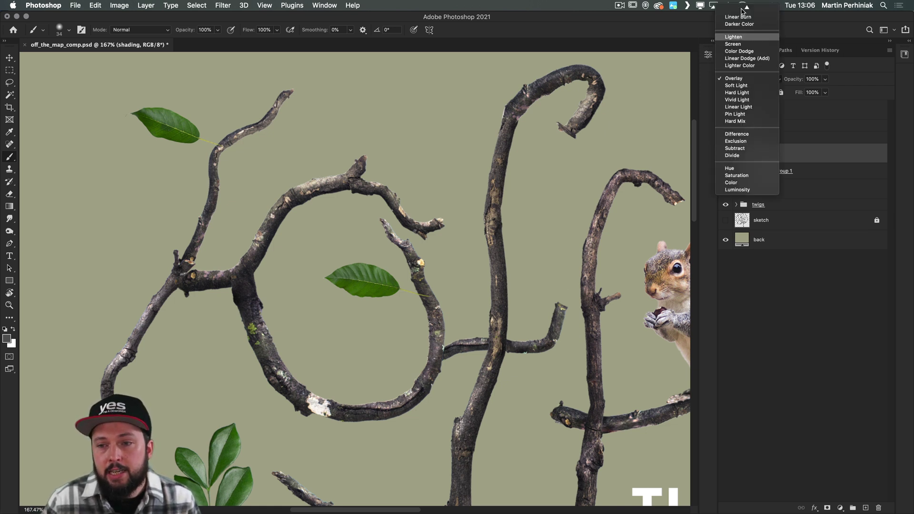
{"action": "left_click", "coordinate": [741, 11]}
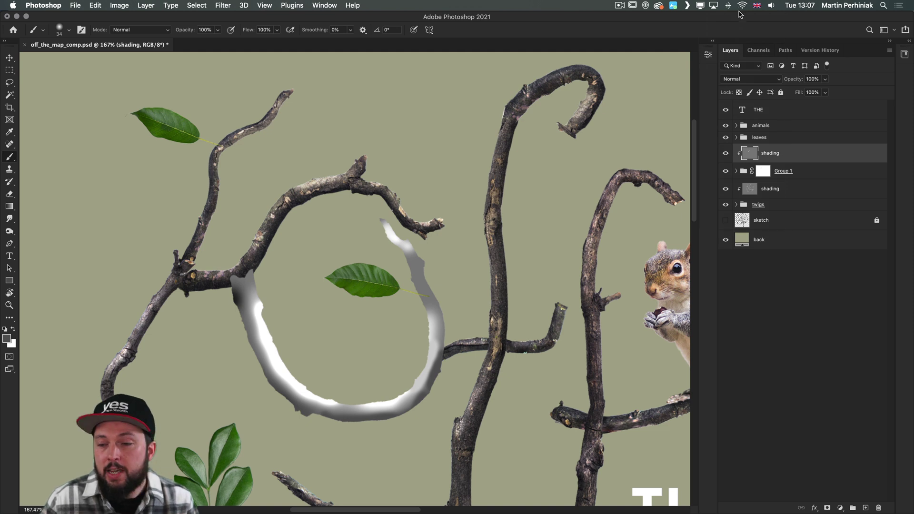
{"action": "left_click", "coordinate": [767, 160], "text": "alt"}
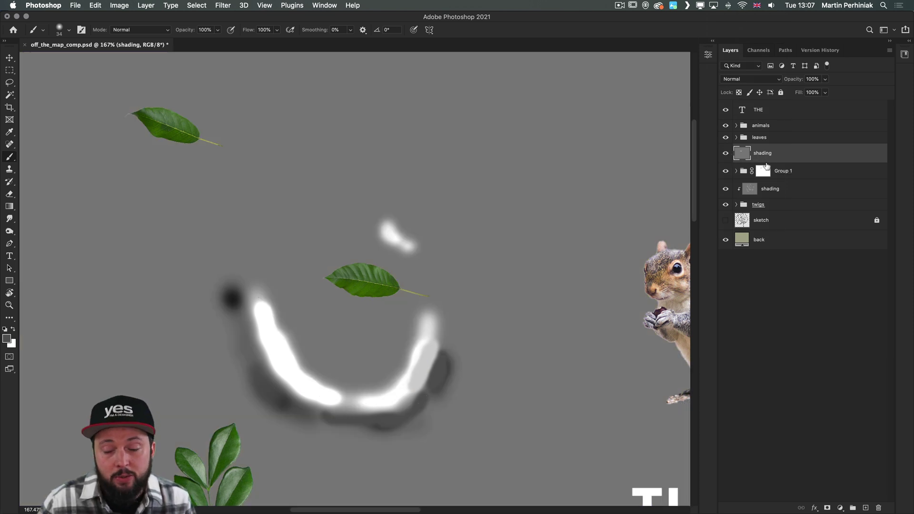
{"action": "left_click", "coordinate": [766, 163], "text": "alt"}
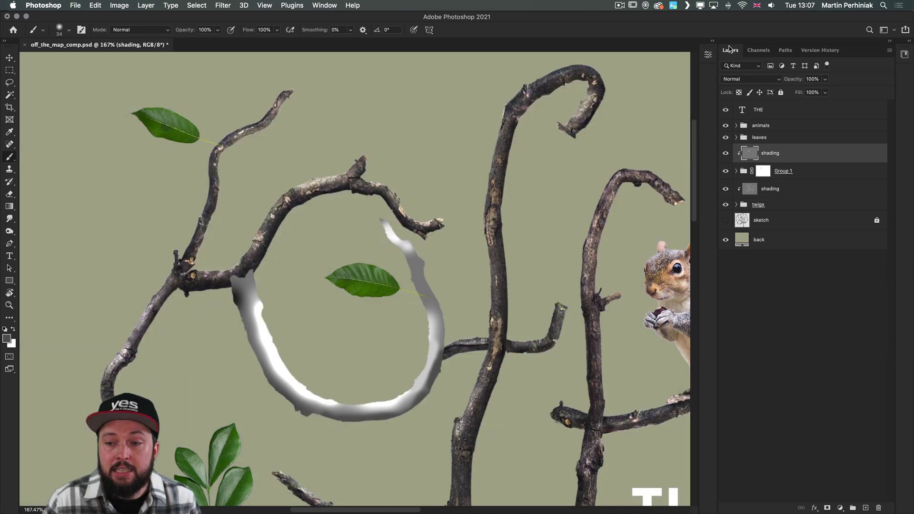
{"action": "left_click", "coordinate": [740, 81]}
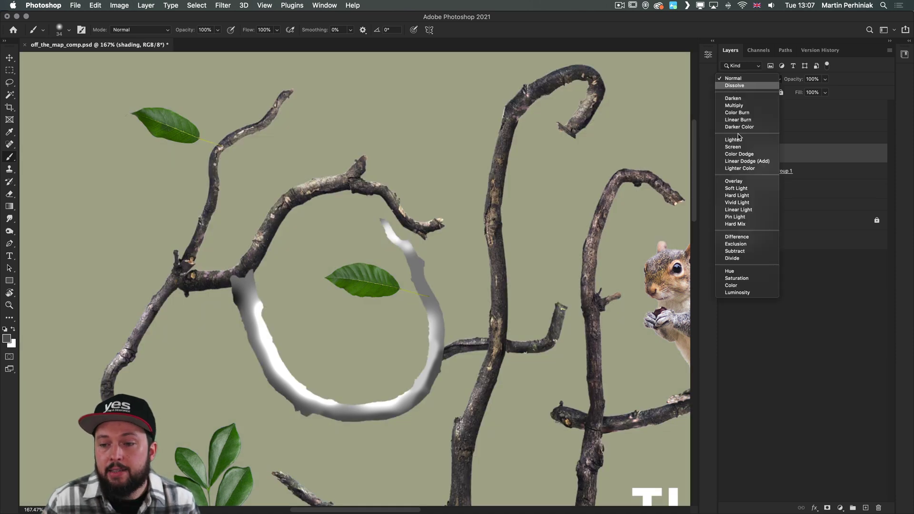
{"action": "left_click", "coordinate": [740, 182]}
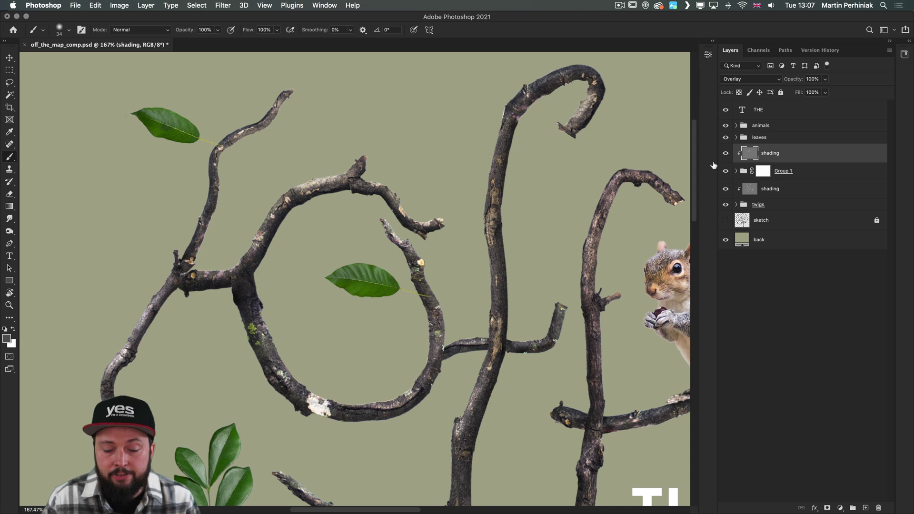
{"action": "scroll", "coordinate": [247, 405], "scroll_direction": "down", "scroll_amount": 1}
{"action": "scroll", "coordinate": [267, 371], "scroll_direction": "up", "scroll_amount": 3}
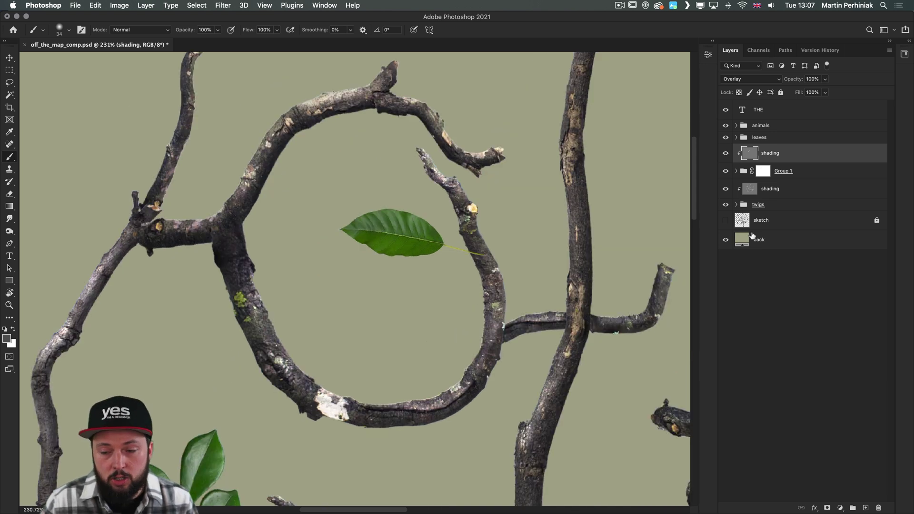
{"action": "left_click", "coordinate": [726, 154]}
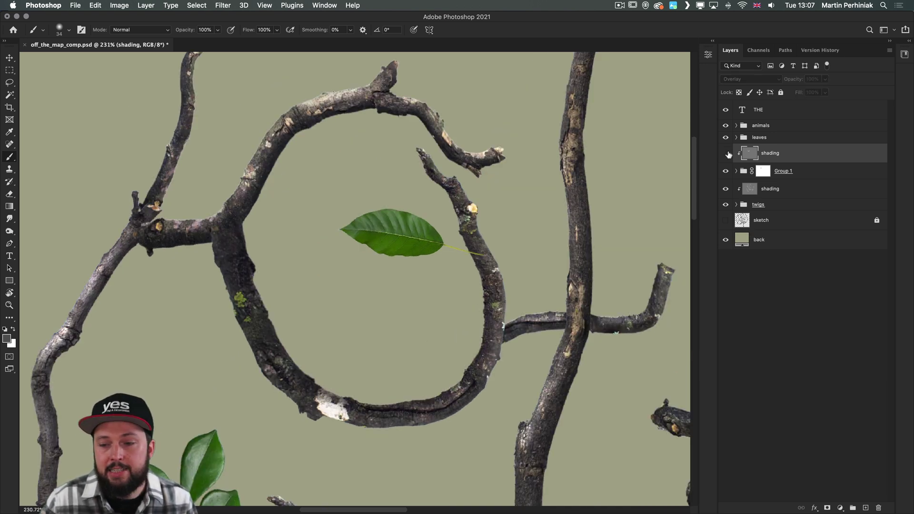
{"action": "left_click", "coordinate": [726, 153]}
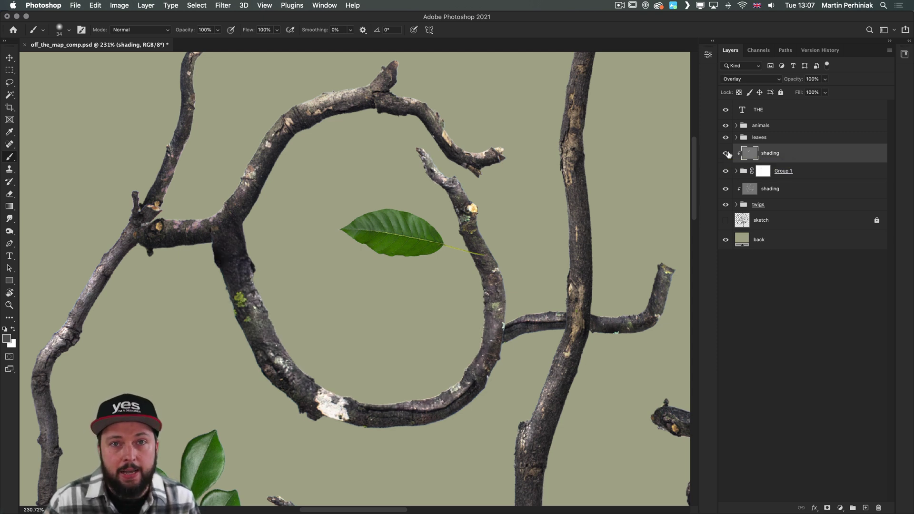
{"action": "key", "text": "super+0"}
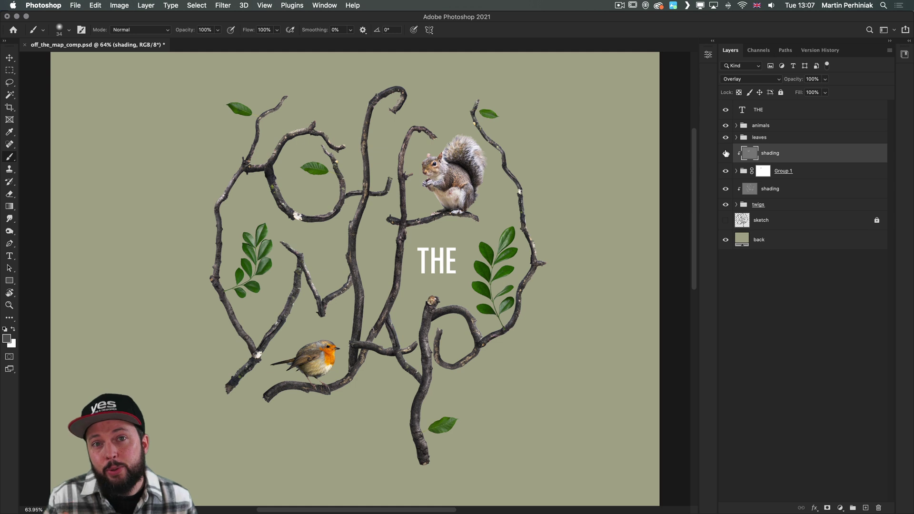